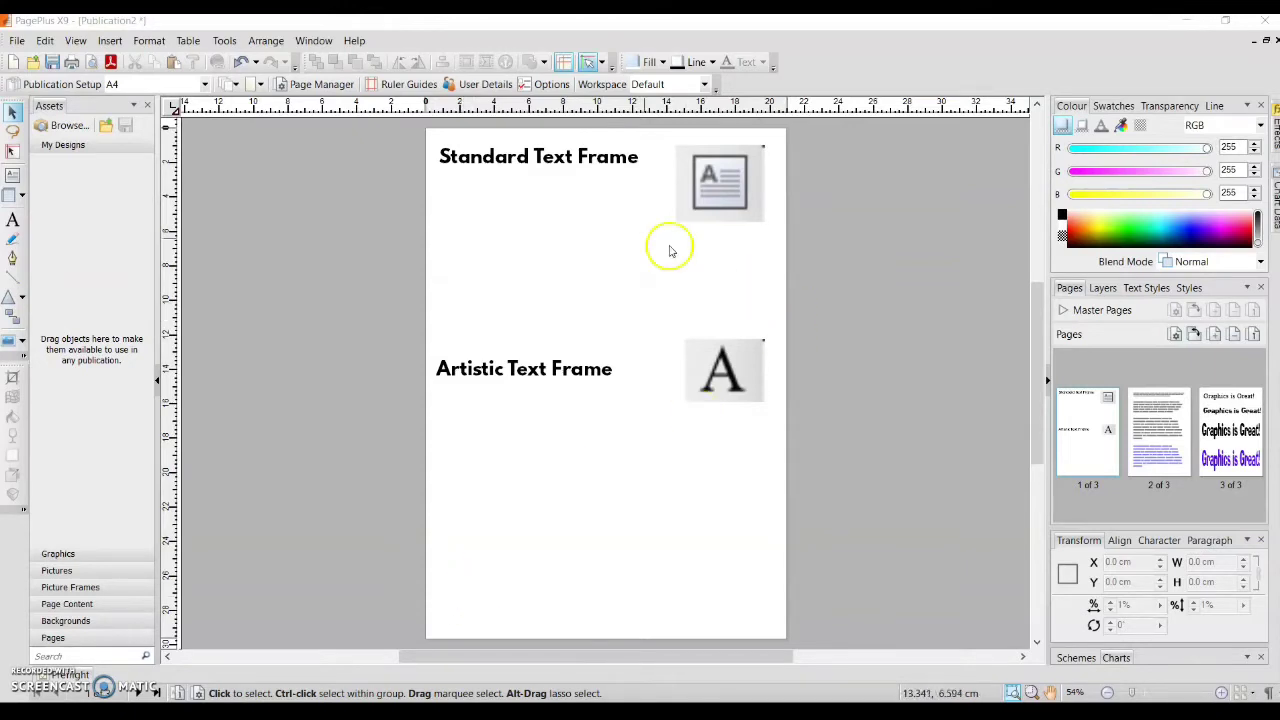
# Step: Draw a standard text frame under the 'Standard Text Frame' heading and fill it with placeholder text
pyautogui.click(13, 177)
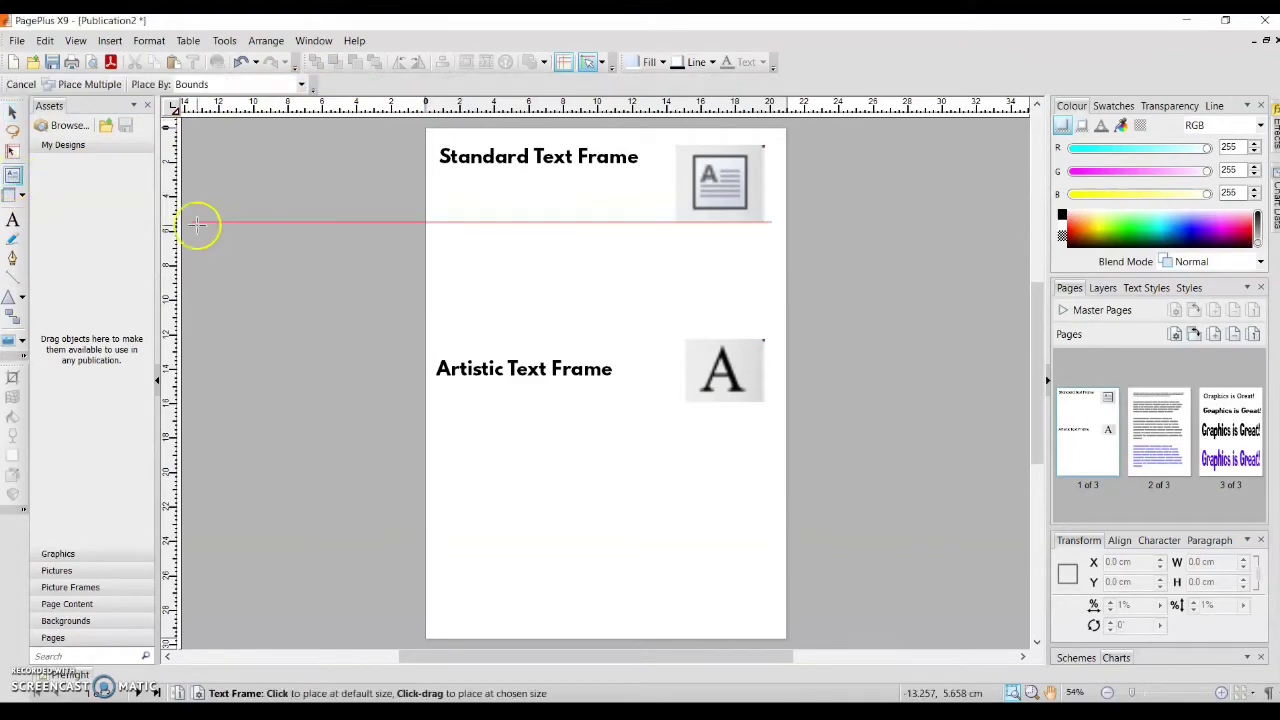
pyautogui.moveTo(440, 181); pyautogui.dragTo(621, 297)
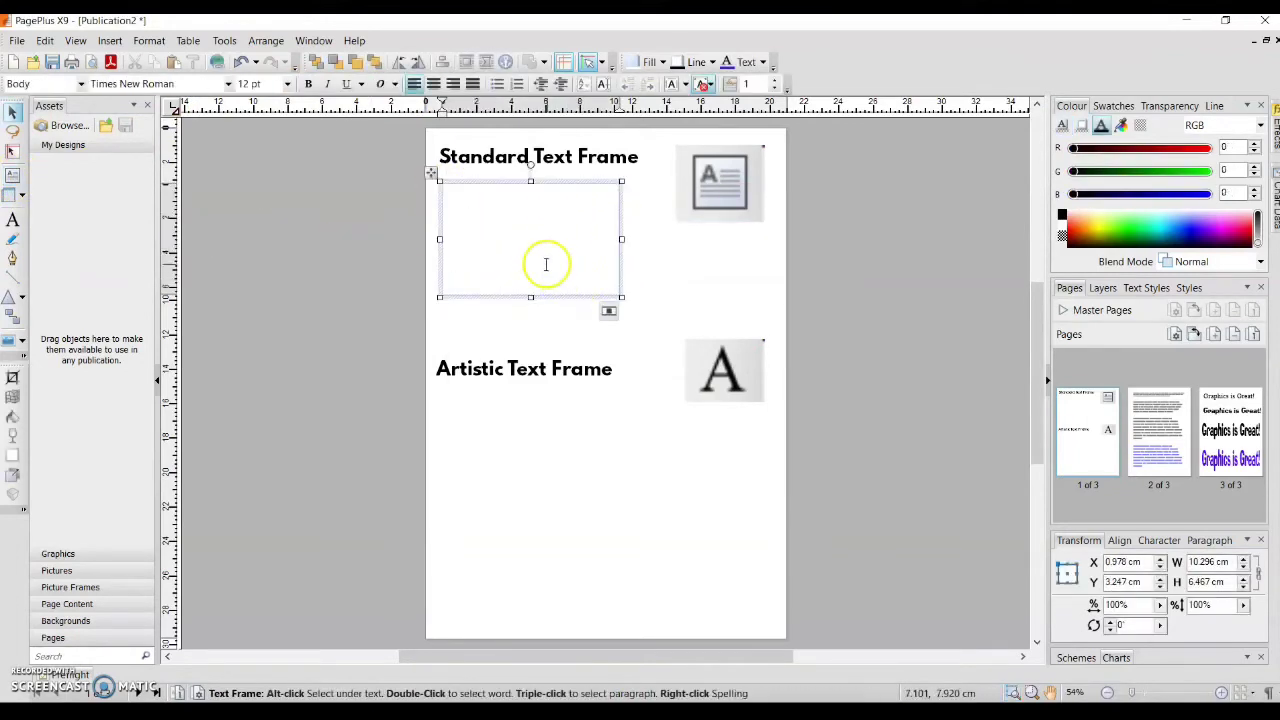
pyautogui.rightClick(481, 214)
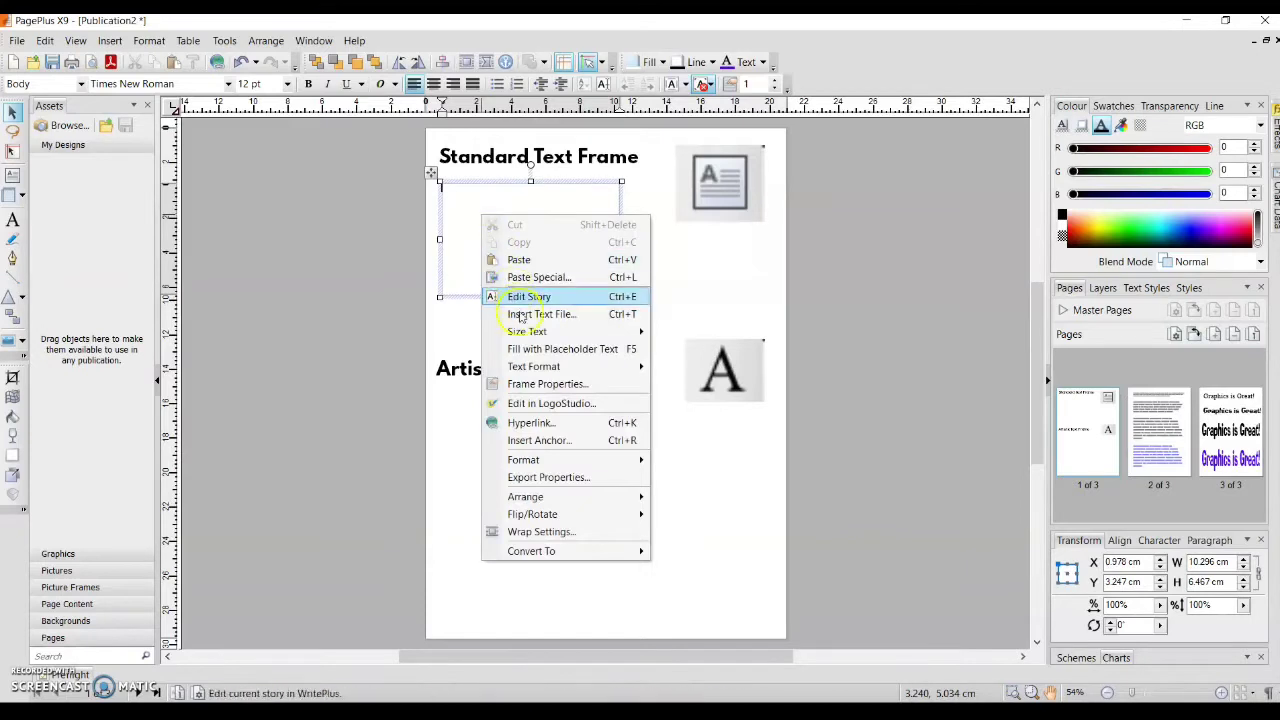
pyautogui.click(524, 348)
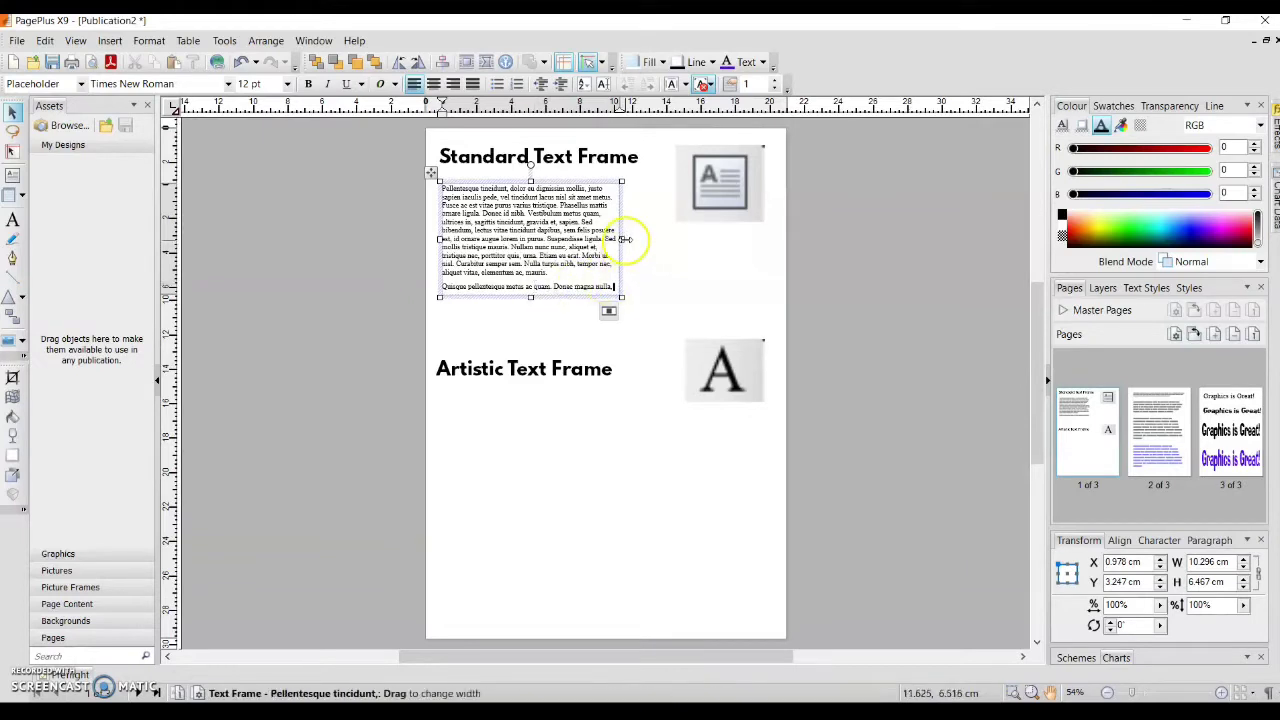
# Step: Resize the text frame and delete the second half of the placeholder text
pyautogui.moveTo(625, 239); pyautogui.dragTo(672, 240)
pyautogui.moveTo(551, 297); pyautogui.dragTo(551, 330)
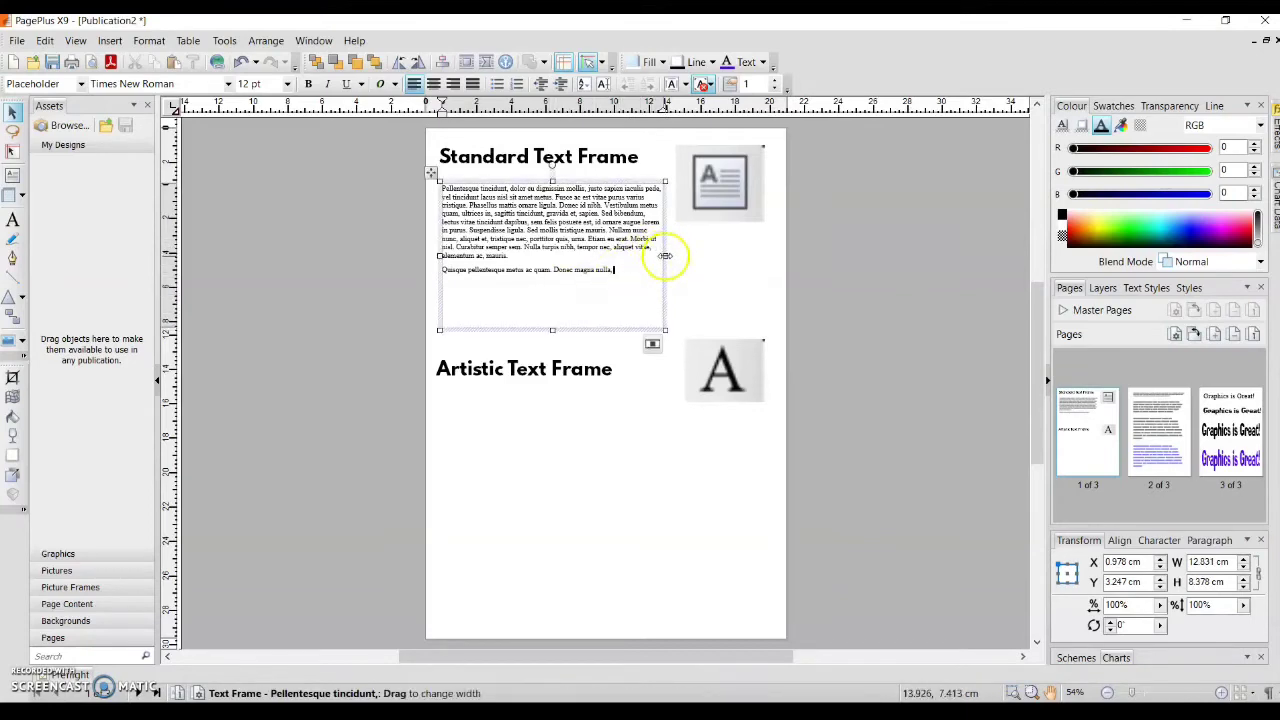
pyautogui.moveTo(665, 256); pyautogui.dragTo(432, 238)
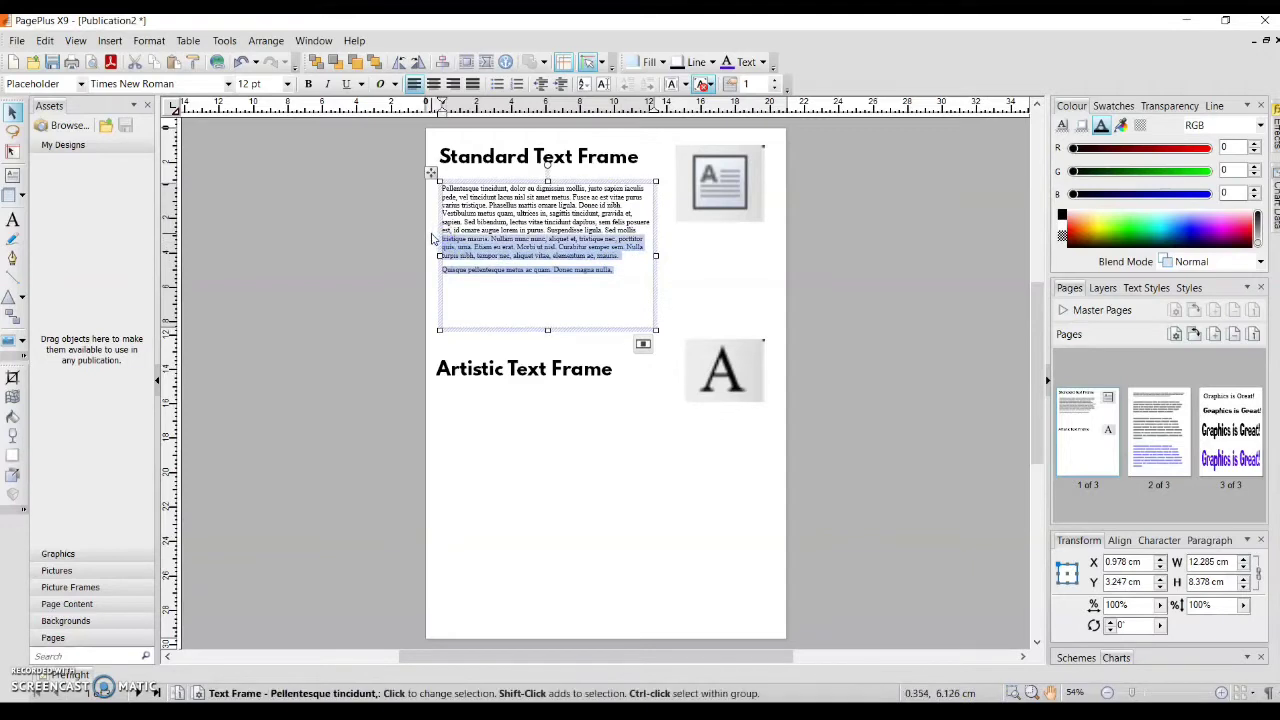
pyautogui.press('Delete')
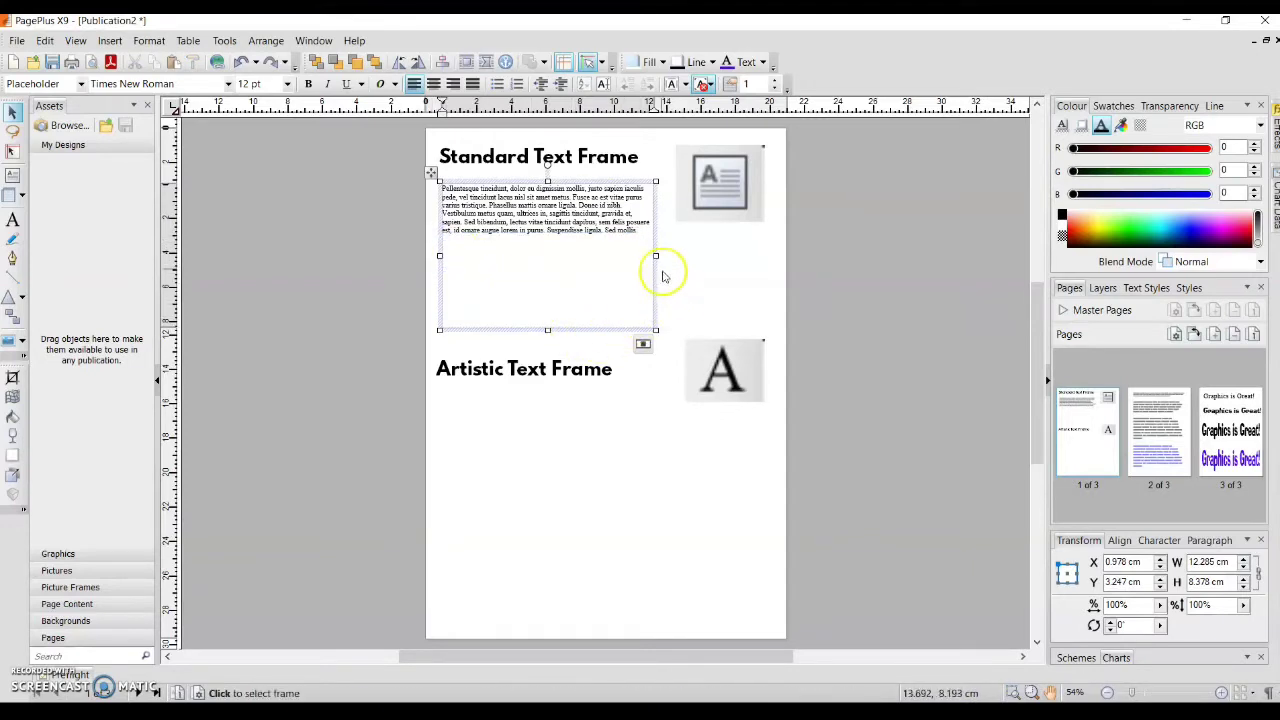
# Step: Shrink the frame to 8.112 × 4.868 cm and move it right and down
pyautogui.moveTo(655, 255); pyautogui.dragTo(586, 261)
pyautogui.moveTo(511, 329); pyautogui.dragTo(522, 270)
pyautogui.moveTo(554, 181); pyautogui.dragTo(584, 206)
pyautogui.click(425, 215)
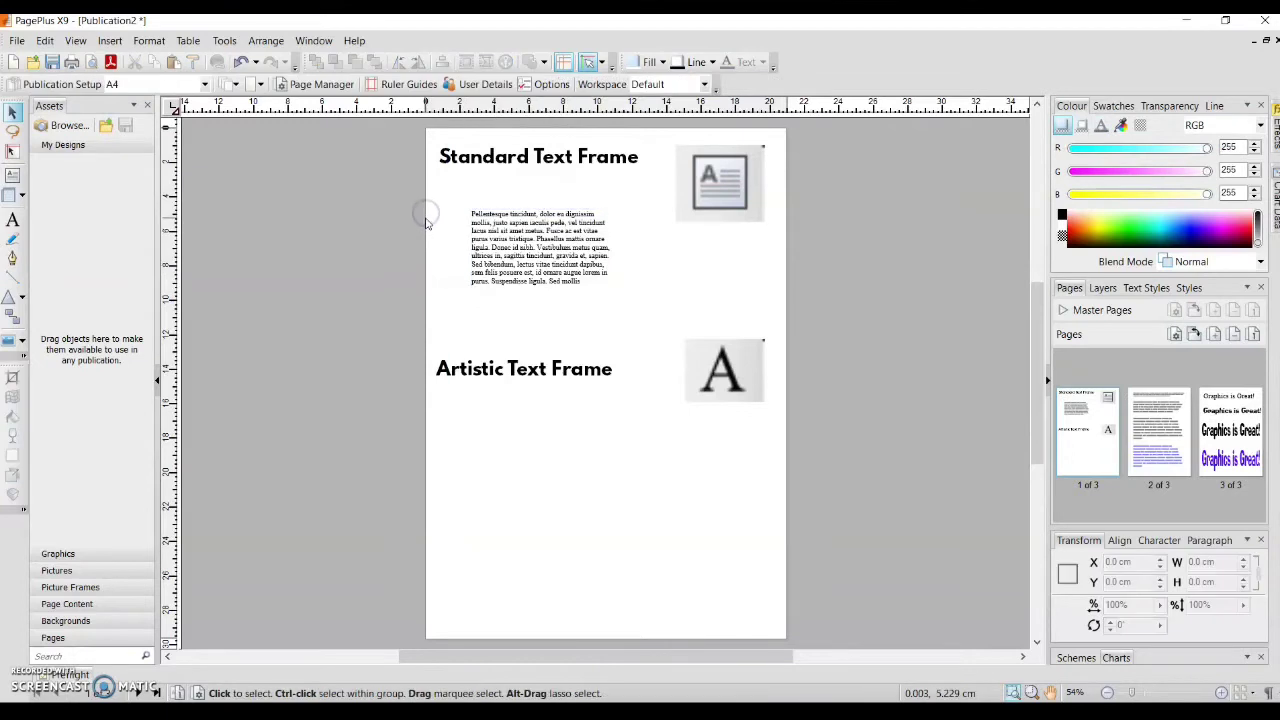
# Step: Place artistic text below the 'Artistic Text Frame' heading, typing 'Grap' after correcting a typo
pyautogui.click(13, 220)
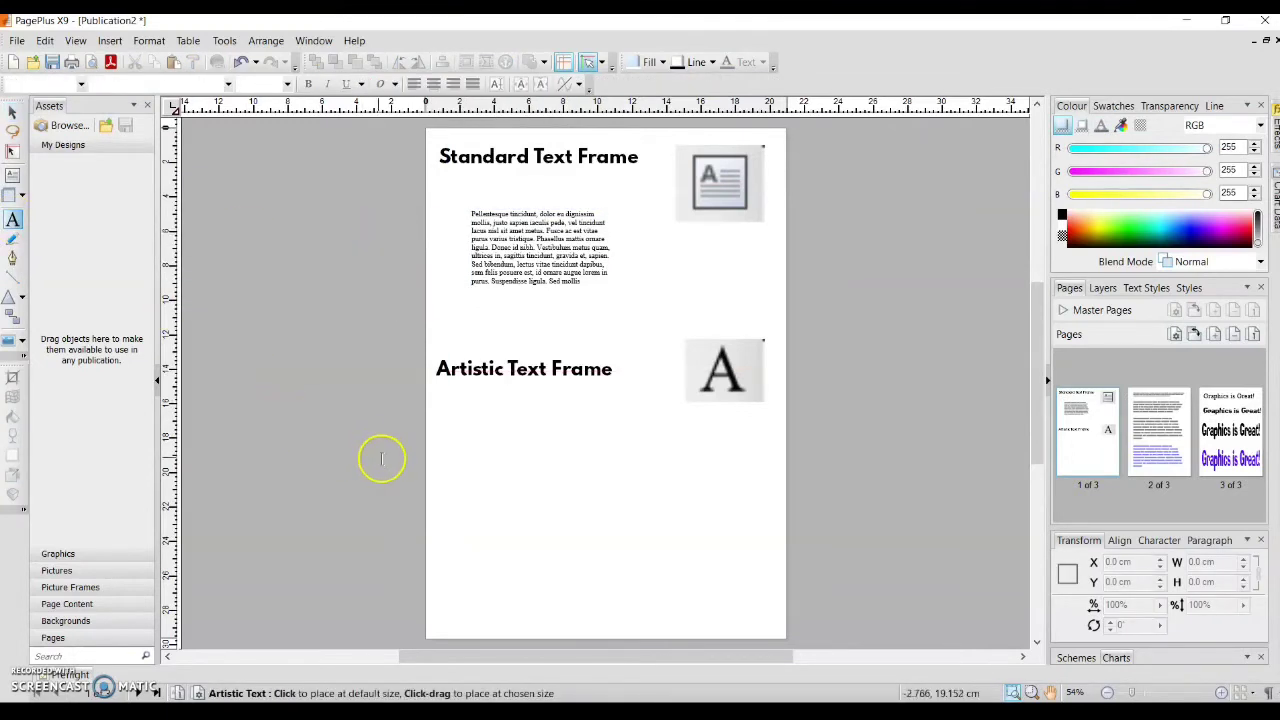
pyautogui.moveTo(465, 463); pyautogui.dragTo(565, 515)
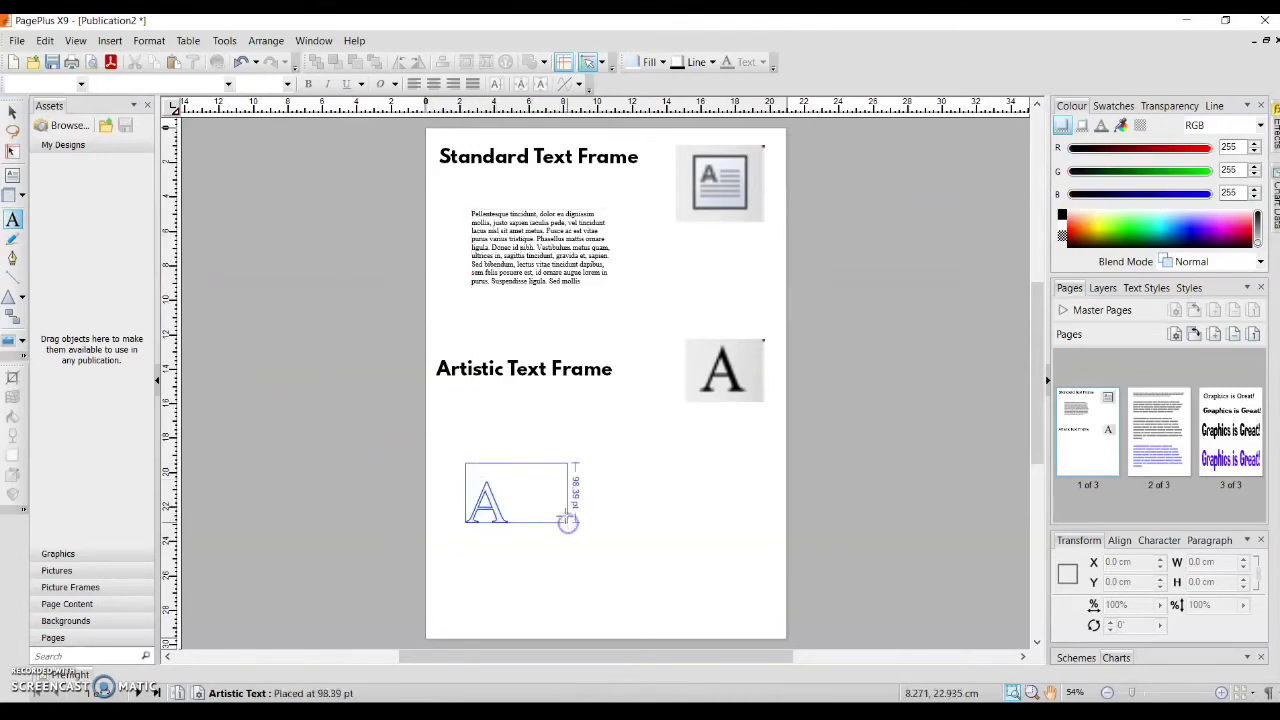
pyautogui.write('Gra')
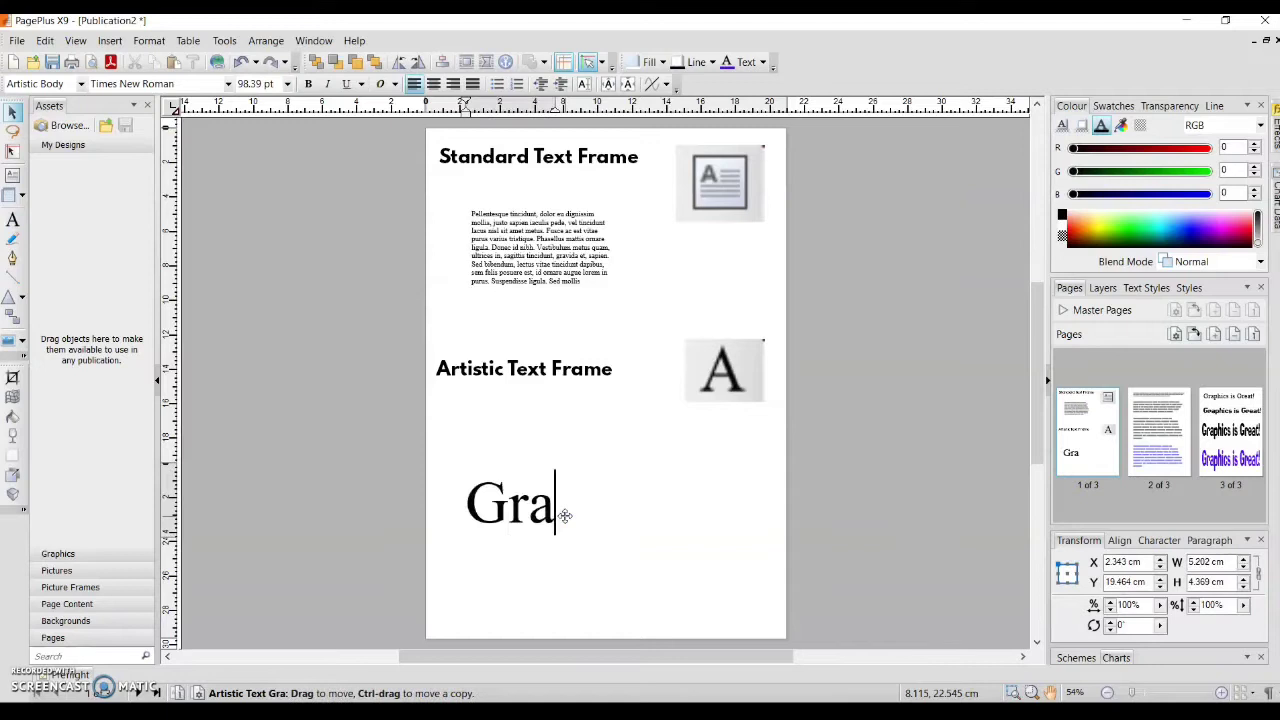
pyautogui.write('pgic')
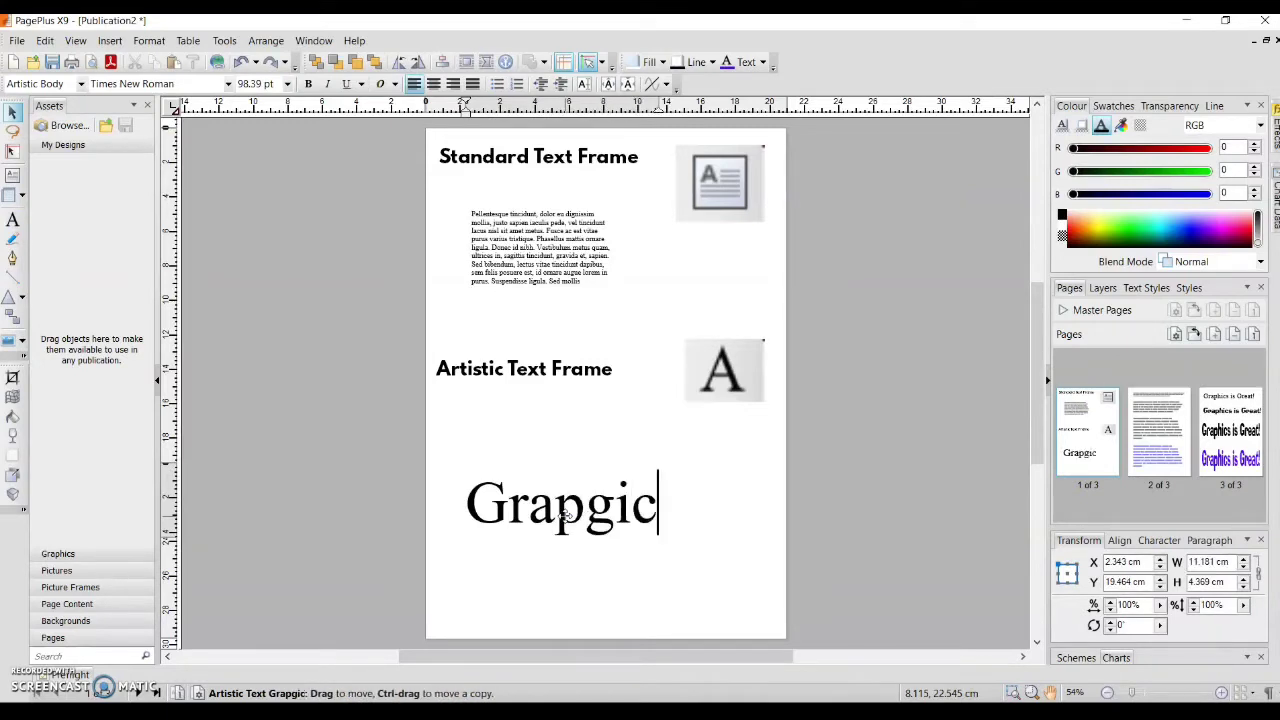
pyautogui.press('BackSpace')
pyautogui.press('BackSpace')
pyautogui.press('BackSpace')
# Step: Complete the word 'Graphics' and resize it to 12.707 × 5.947 cm with 134% vertical stretch
pyautogui.write('hics')
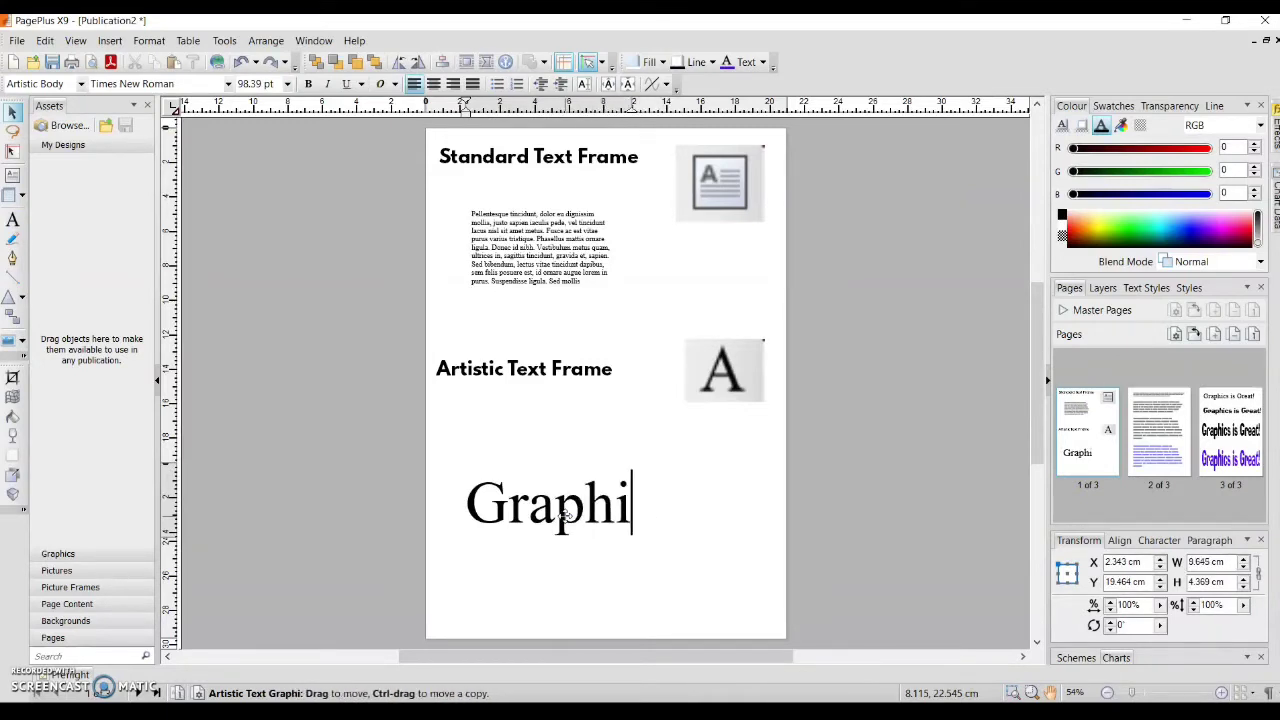
pyautogui.click(565, 514)
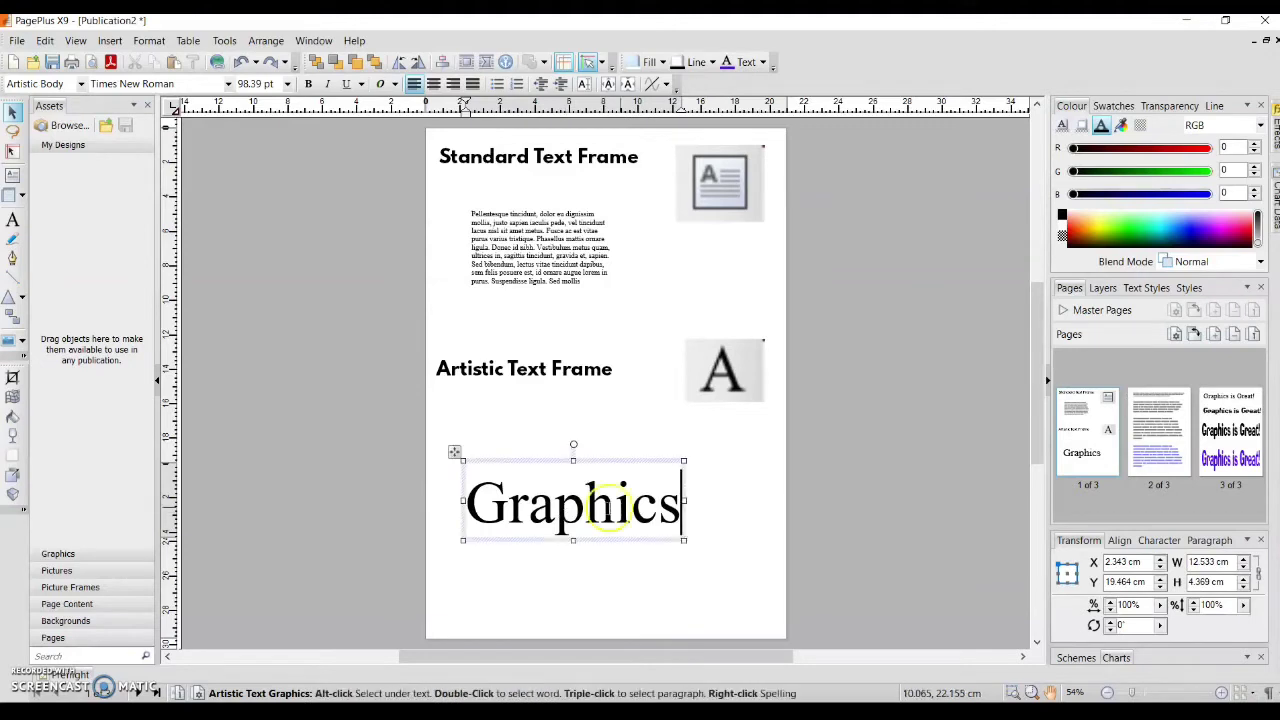
pyautogui.moveTo(683, 542); pyautogui.dragTo(767, 502)
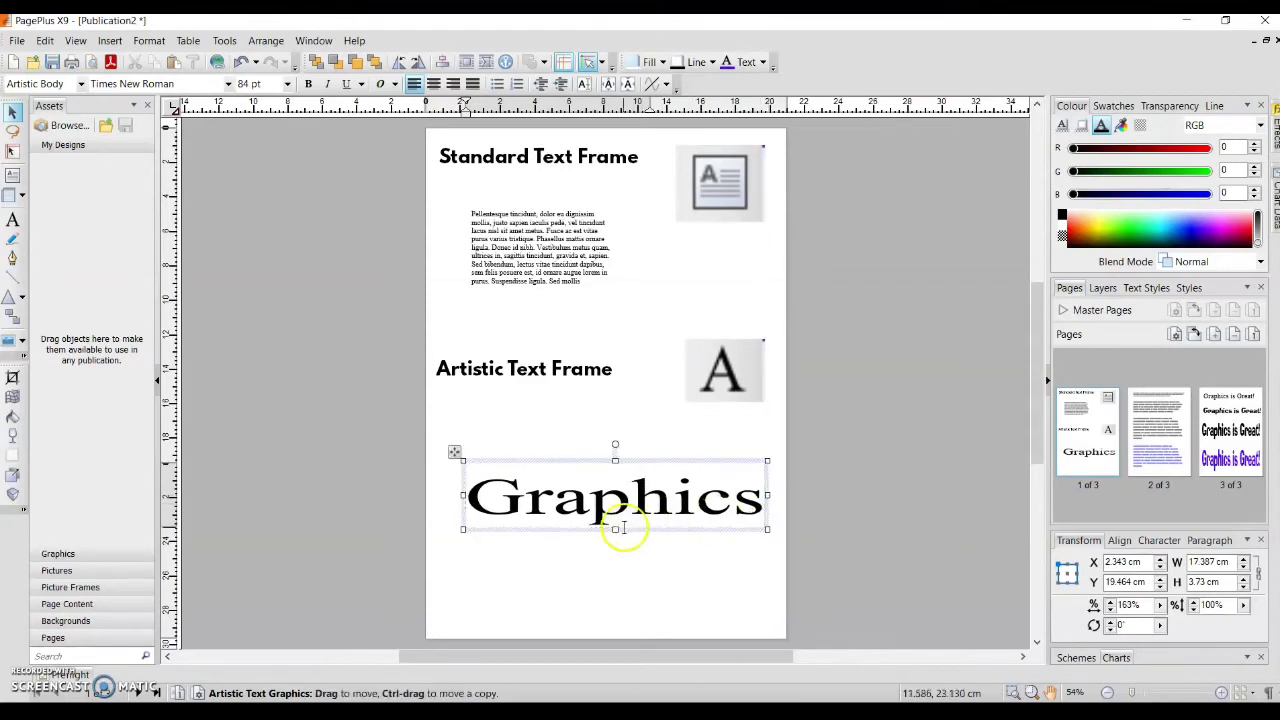
pyautogui.moveTo(616, 528); pyautogui.dragTo(621, 608)
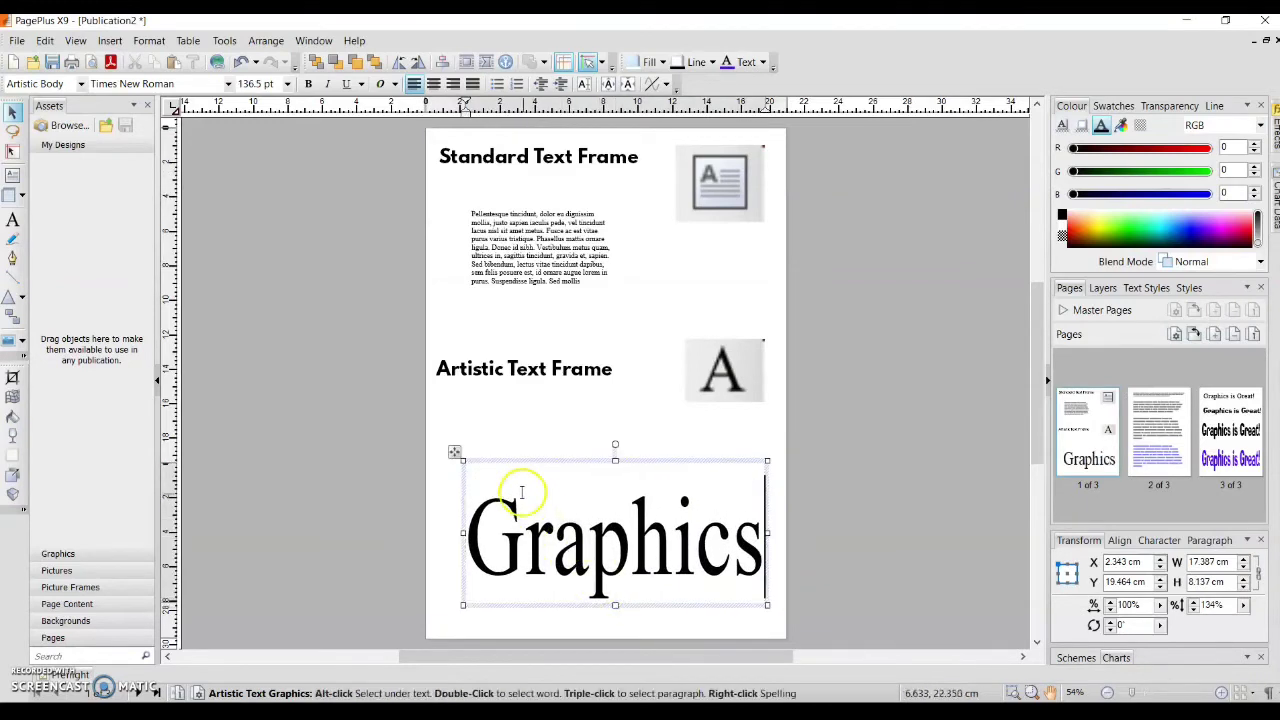
pyautogui.moveTo(464, 461); pyautogui.dragTo(577, 444)
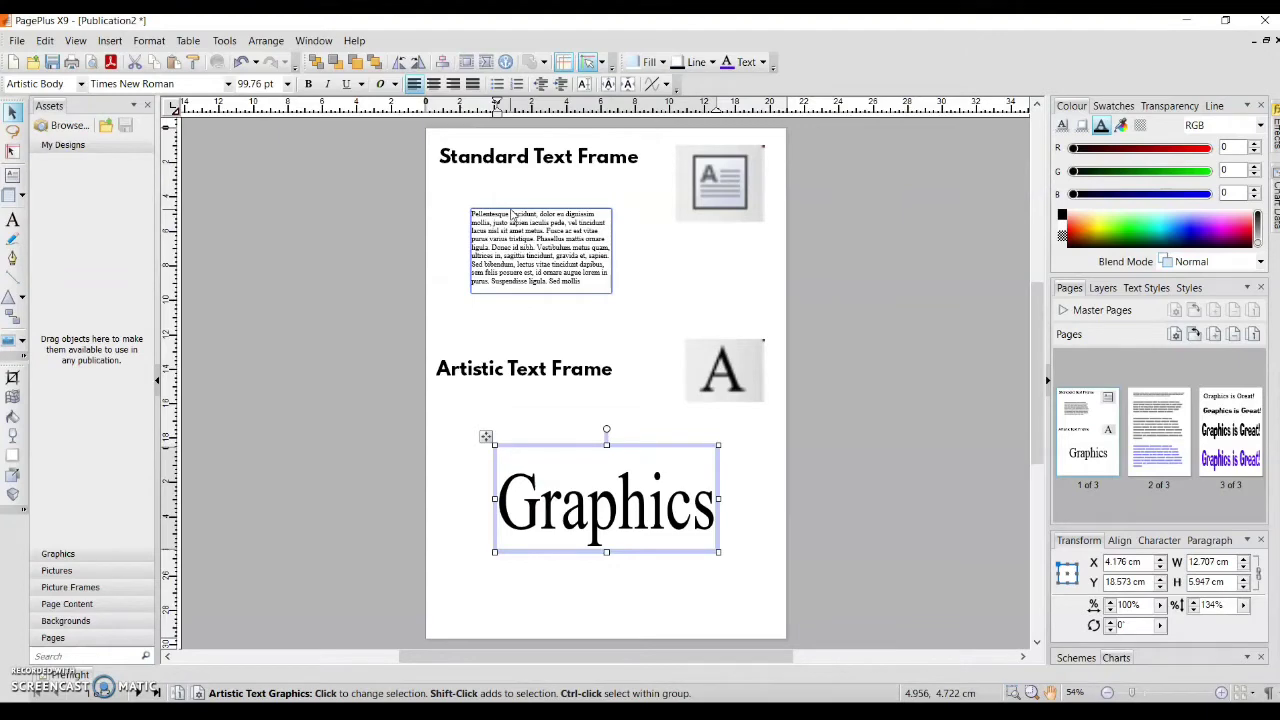
# Step: Zoom in, select all text in the standard frame and apply the Bolts SF font
pyautogui.click(540, 262)
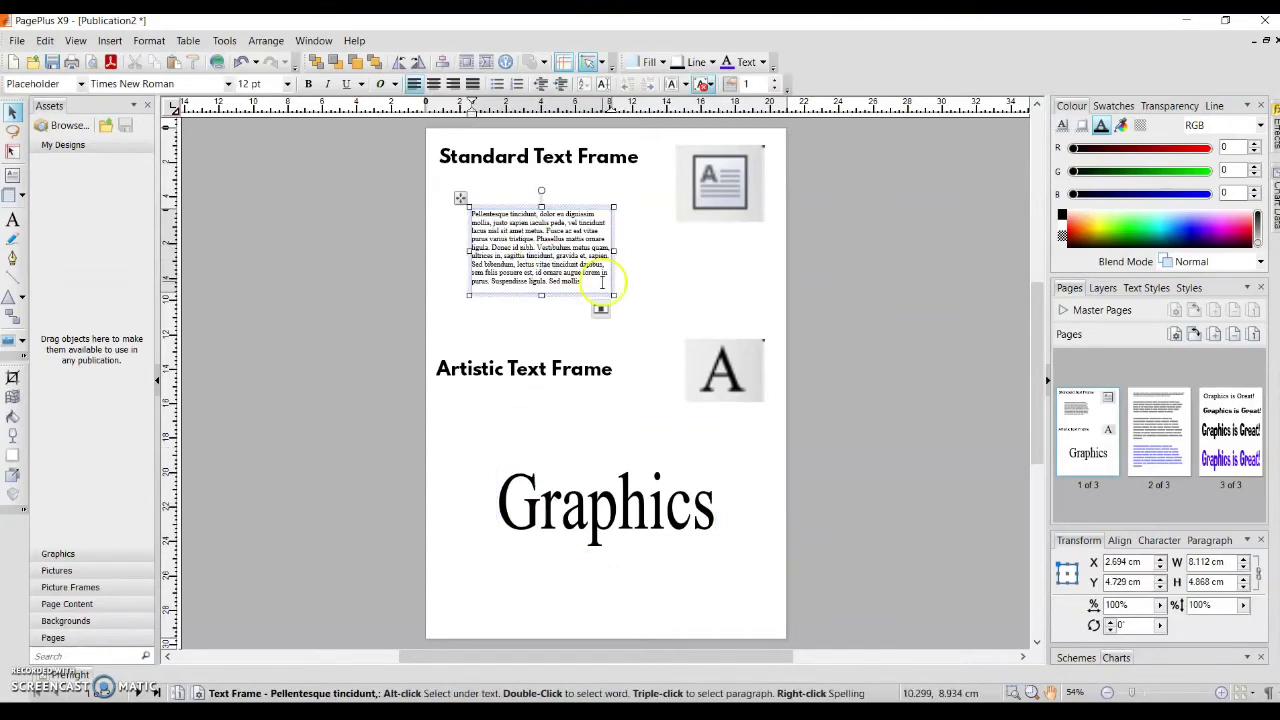
pyautogui.click(1137, 694)
pyautogui.moveTo(1137, 694); pyautogui.dragTo(1165, 694)
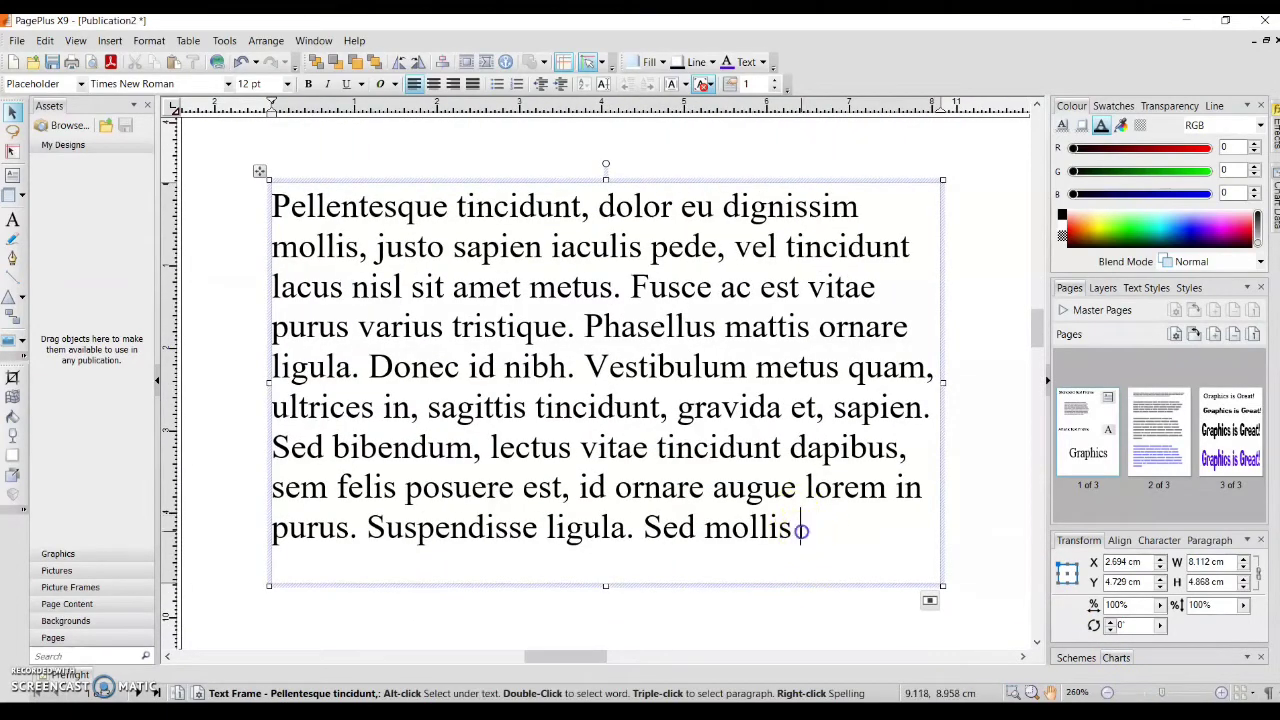
pyautogui.moveTo(803, 531); pyautogui.dragTo(748, 528)
pyautogui.moveTo(683, 488); pyautogui.dragTo(260, 168)
pyautogui.click(228, 84)
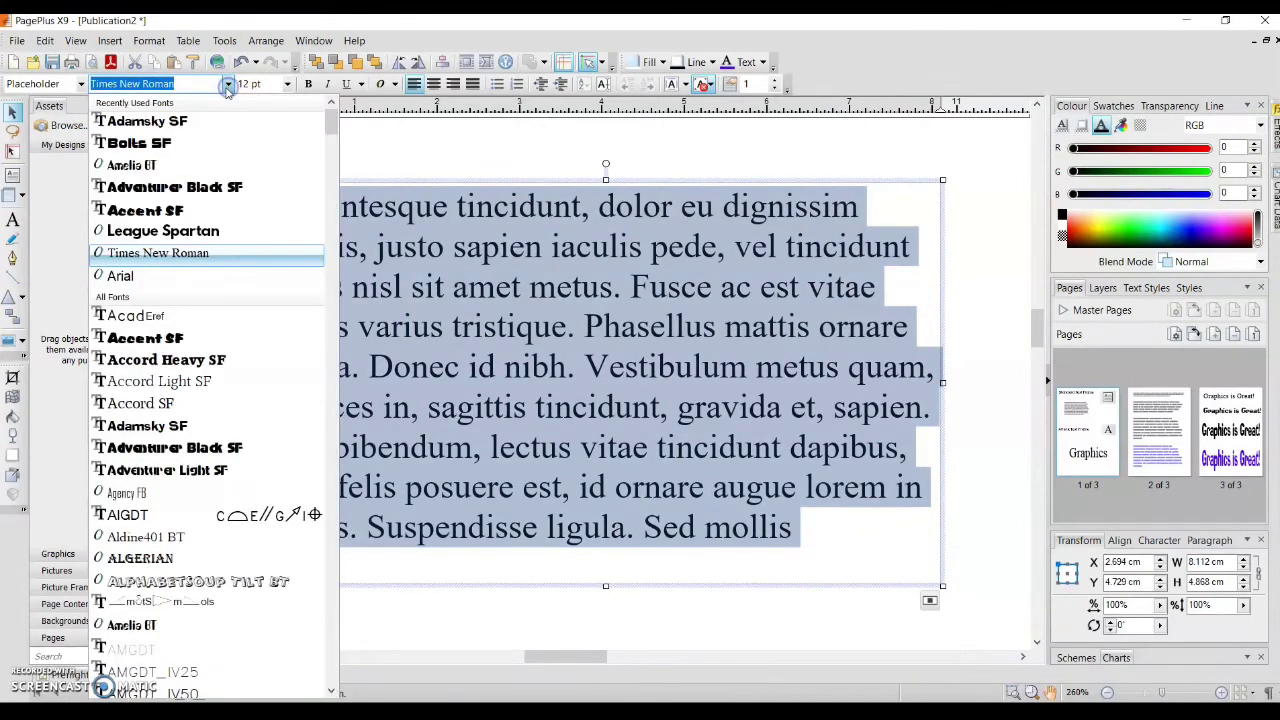
pyautogui.click(174, 145)
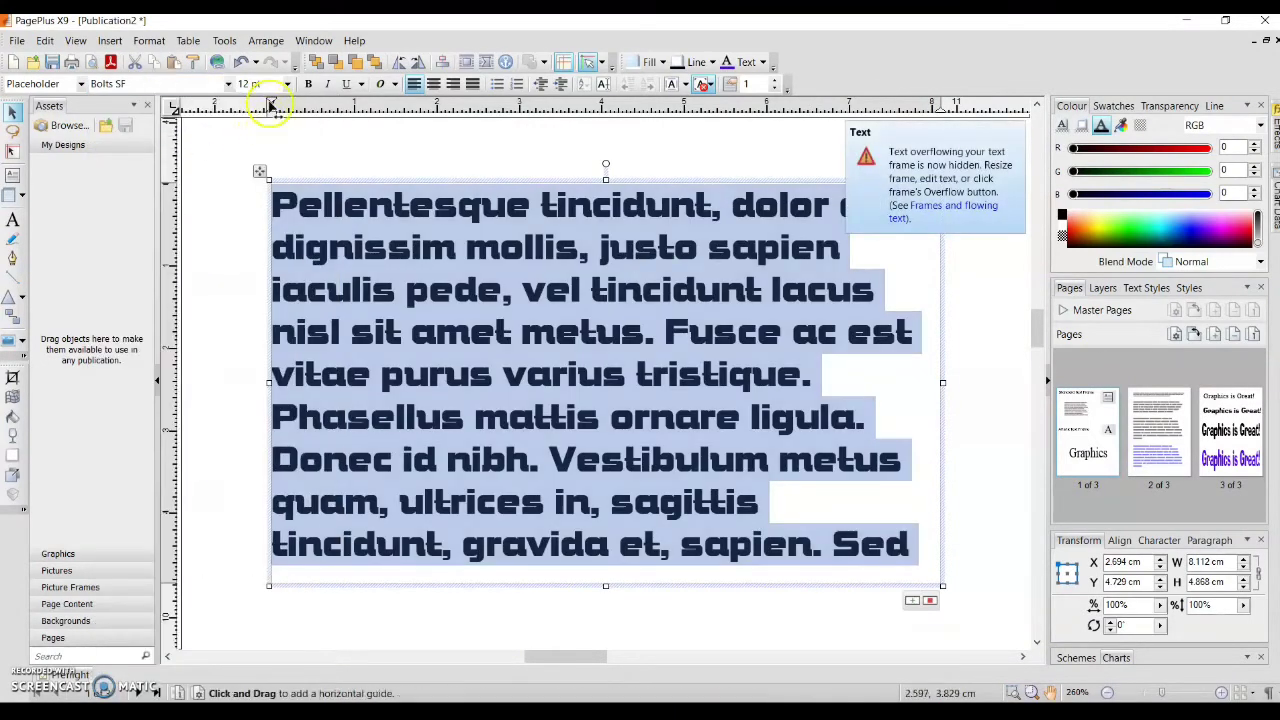
# Step: Set the selected Bolts SF text to 16 pt
pyautogui.click(288, 84)
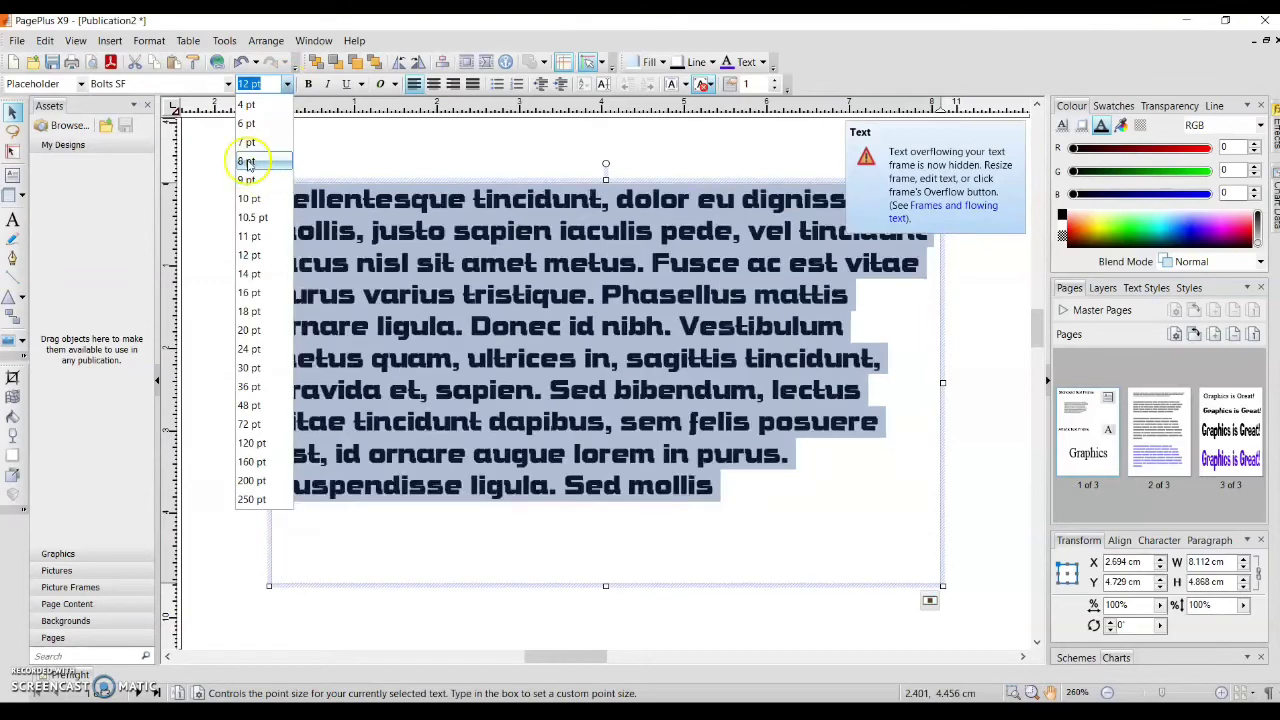
pyautogui.click(250, 163)
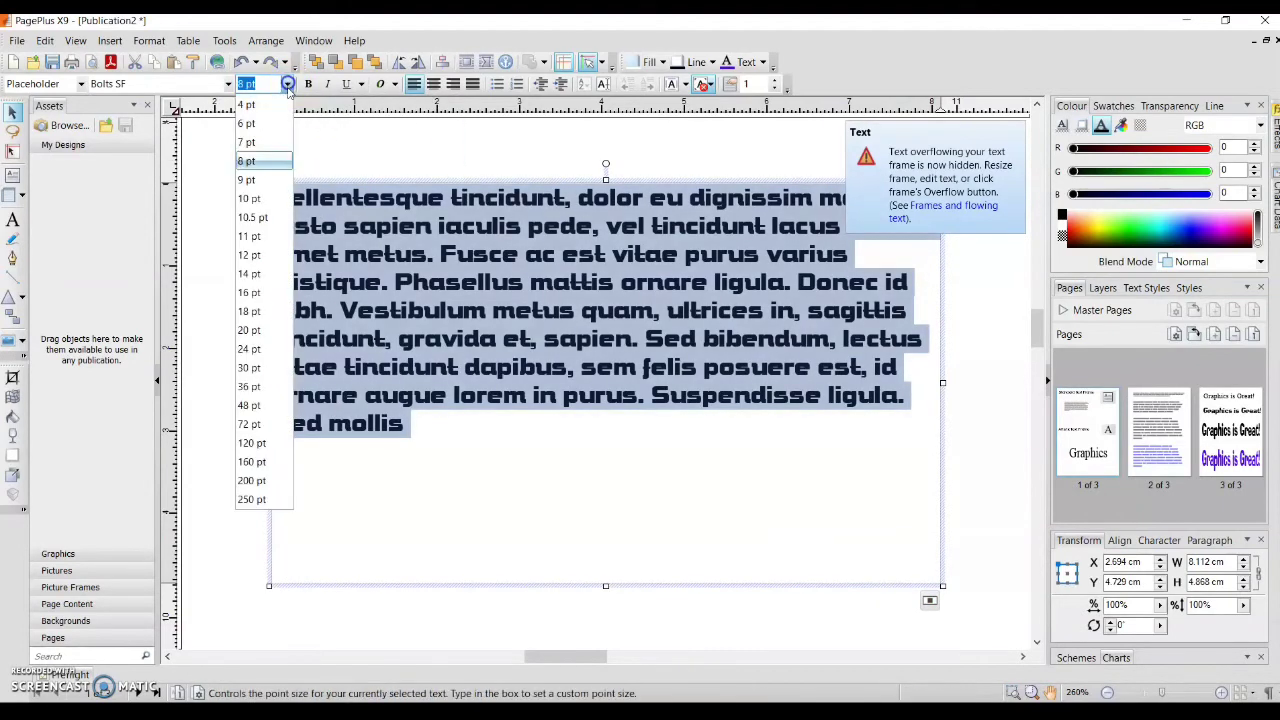
pyautogui.click(288, 84)
pyautogui.click(250, 293)
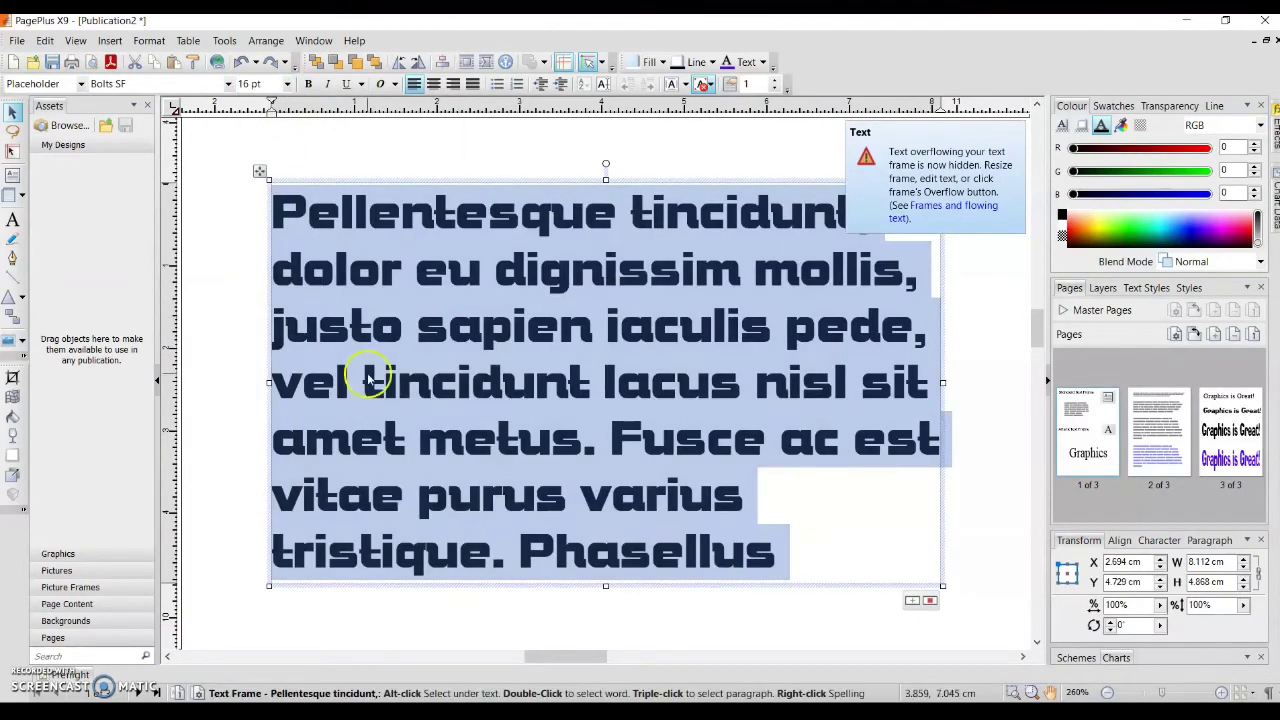
# Step: Enlarge the text frame to 9.716 × 5.218 cm by widening it and making it slightly taller
pyautogui.moveTo(942, 381); pyautogui.dragTo(1011, 387)
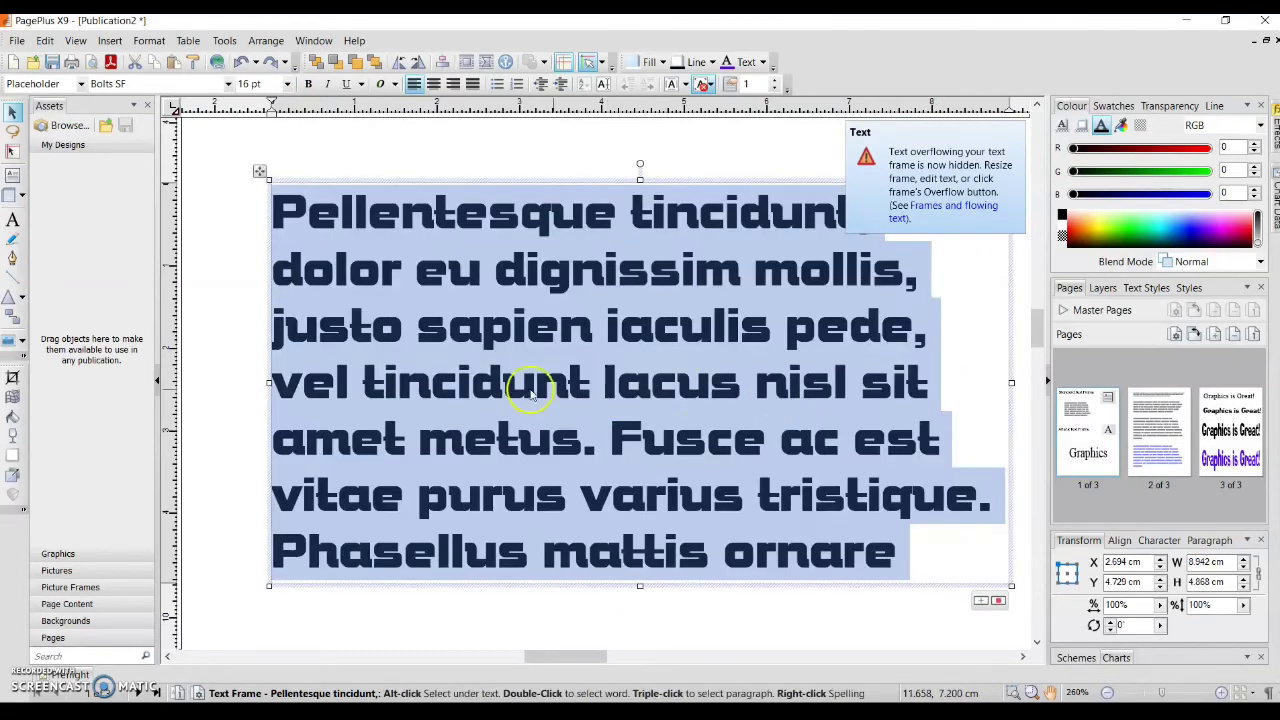
pyautogui.moveTo(268, 381); pyautogui.dragTo(205, 382)
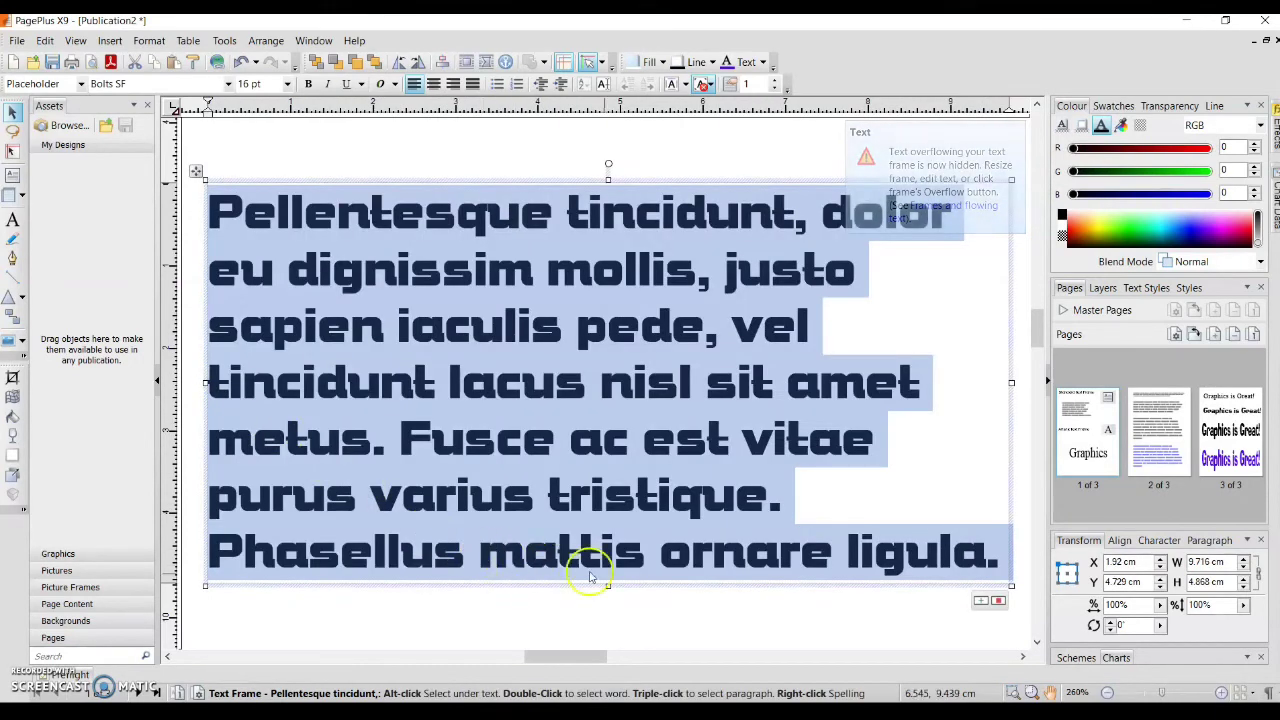
pyautogui.moveTo(607, 585); pyautogui.dragTo(606, 615)
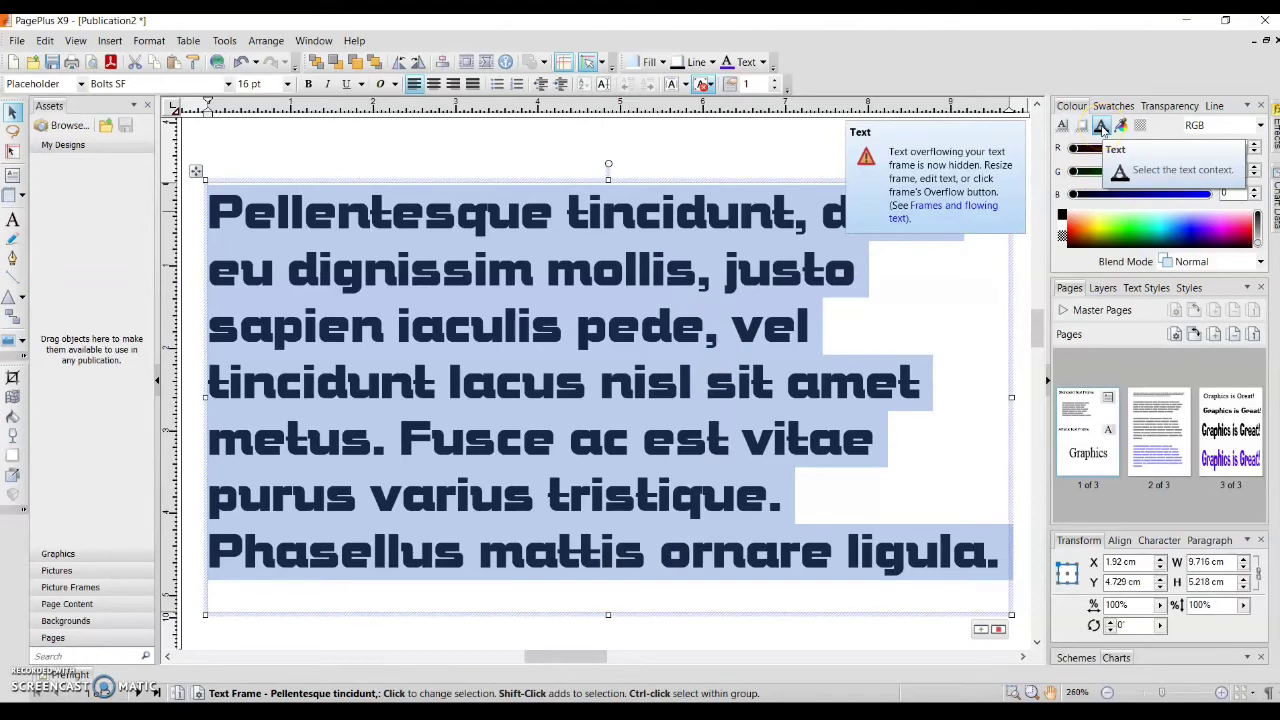
# Step: Colour the frame's text bright green (RGB 27, 250, 0)
pyautogui.click(1102, 128)
pyautogui.click(1122, 213)
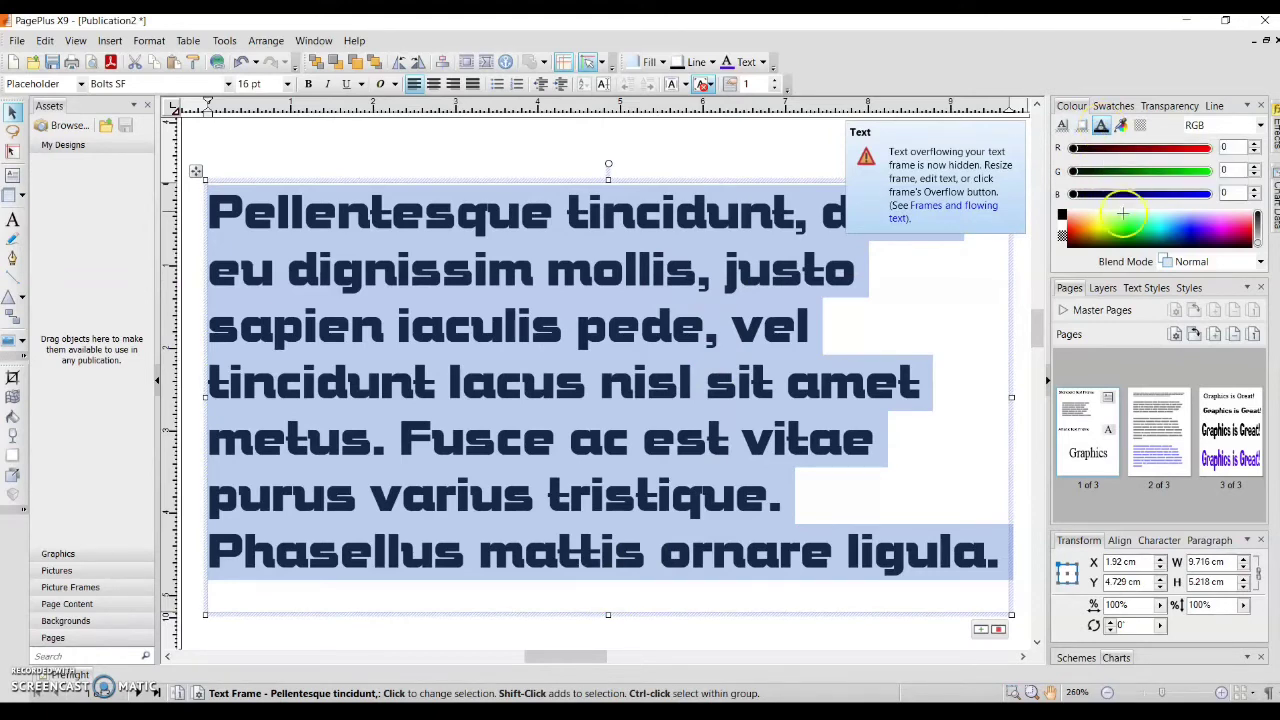
pyautogui.click(1124, 235)
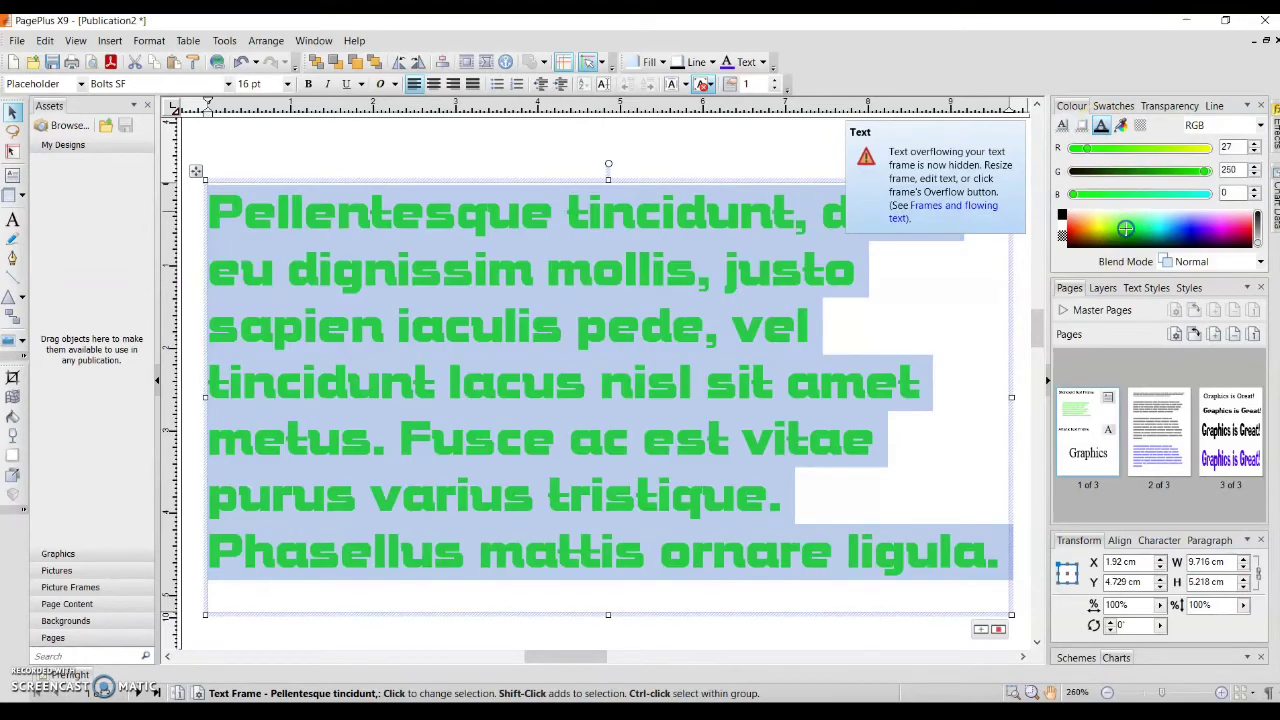
pyautogui.click(898, 628)
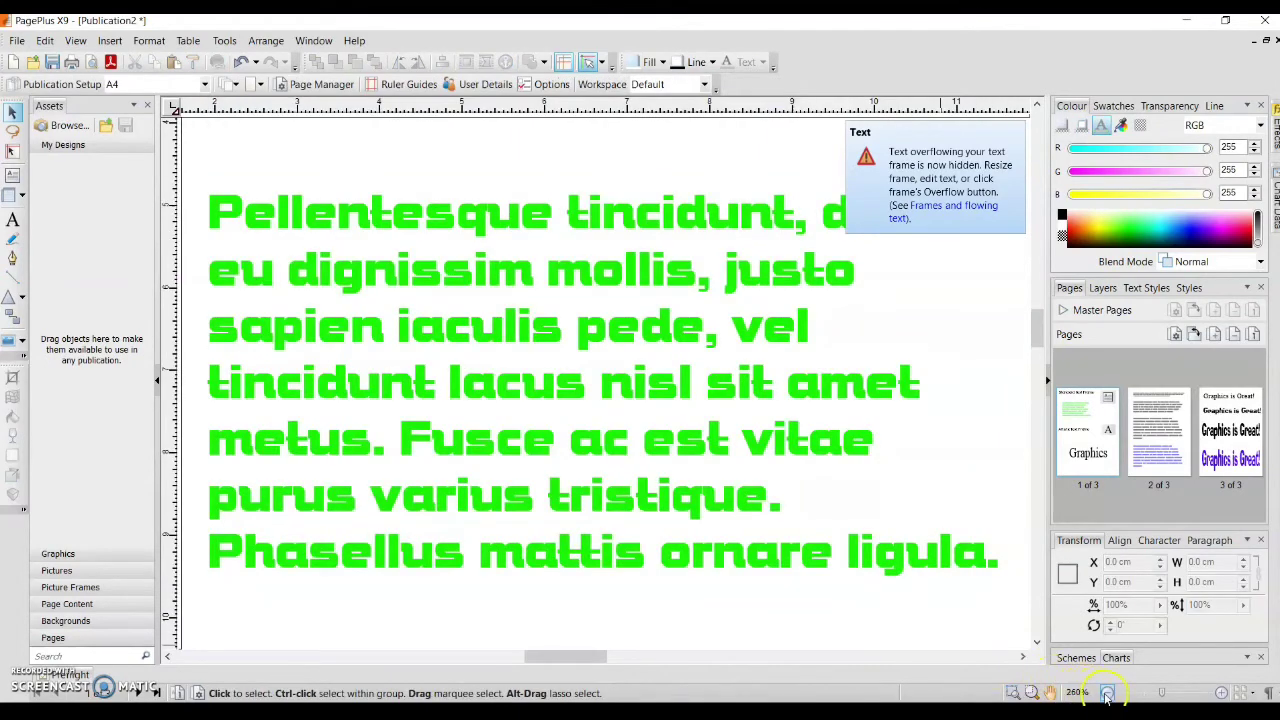
# Step: Enlarge the green text frame to 12.399 × 8.577 cm, then scroll down to the Graphics headline
pyautogui.click(1107, 693)
pyautogui.click(1107, 693)
pyautogui.click(1107, 693)
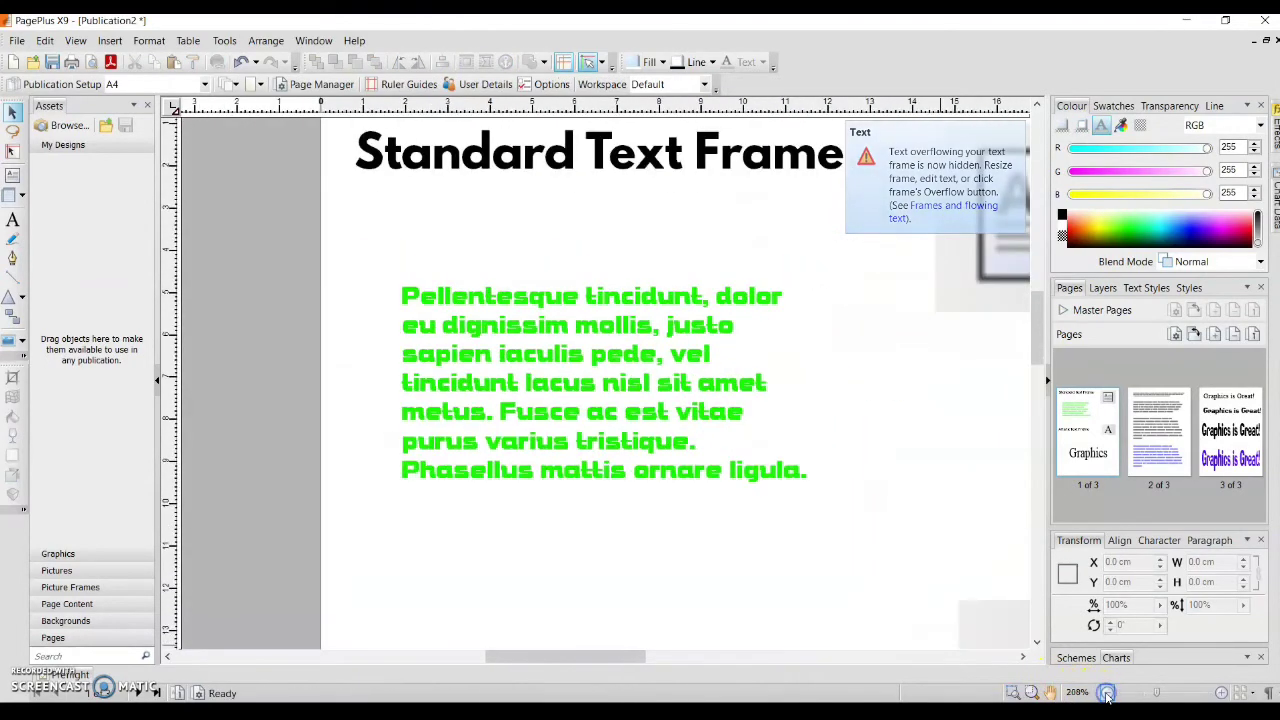
pyautogui.click(1107, 693)
pyautogui.click(740, 400)
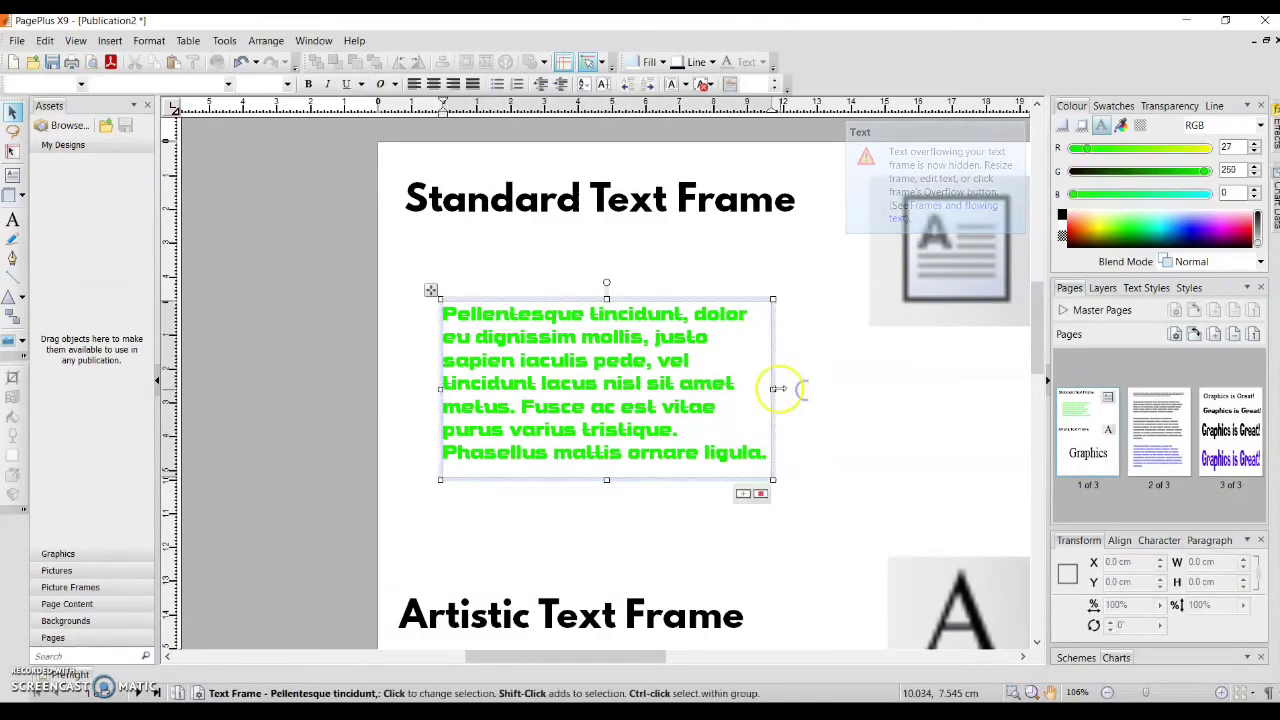
pyautogui.moveTo(777, 388); pyautogui.dragTo(836, 390)
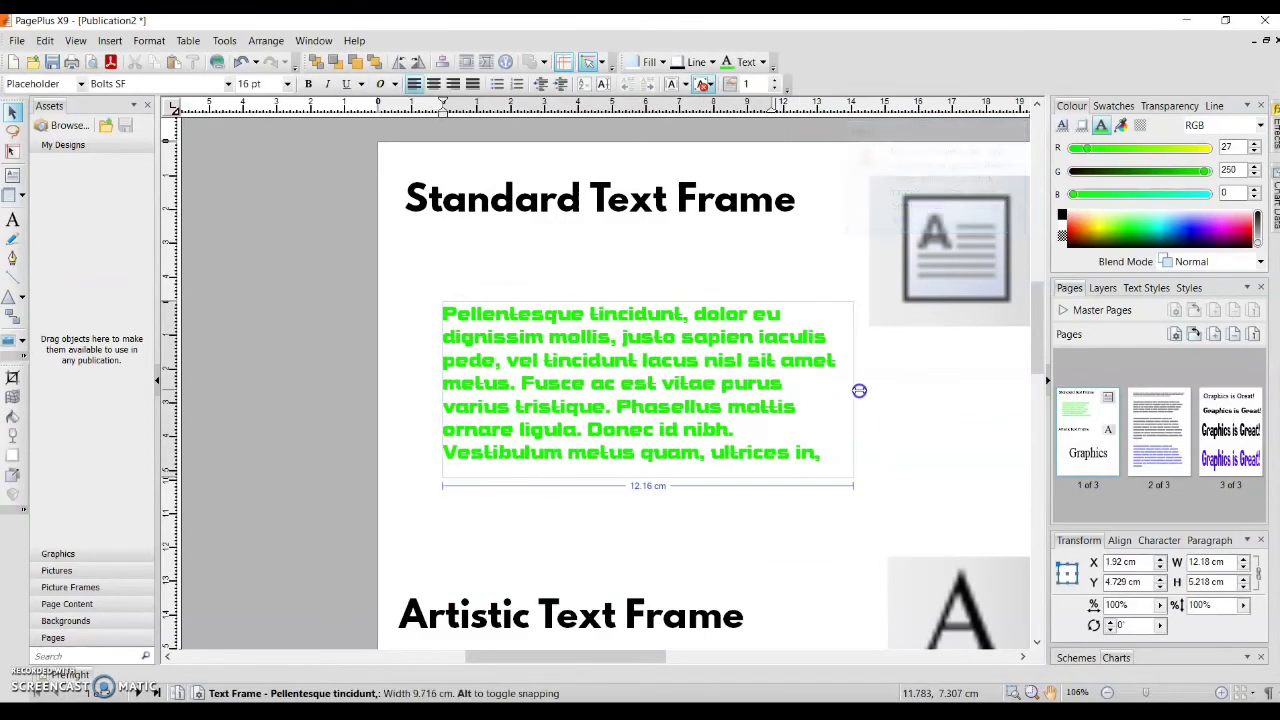
pyautogui.moveTo(859, 390); pyautogui.dragTo(866, 389)
pyautogui.moveTo(651, 479); pyautogui.dragTo(651, 543)
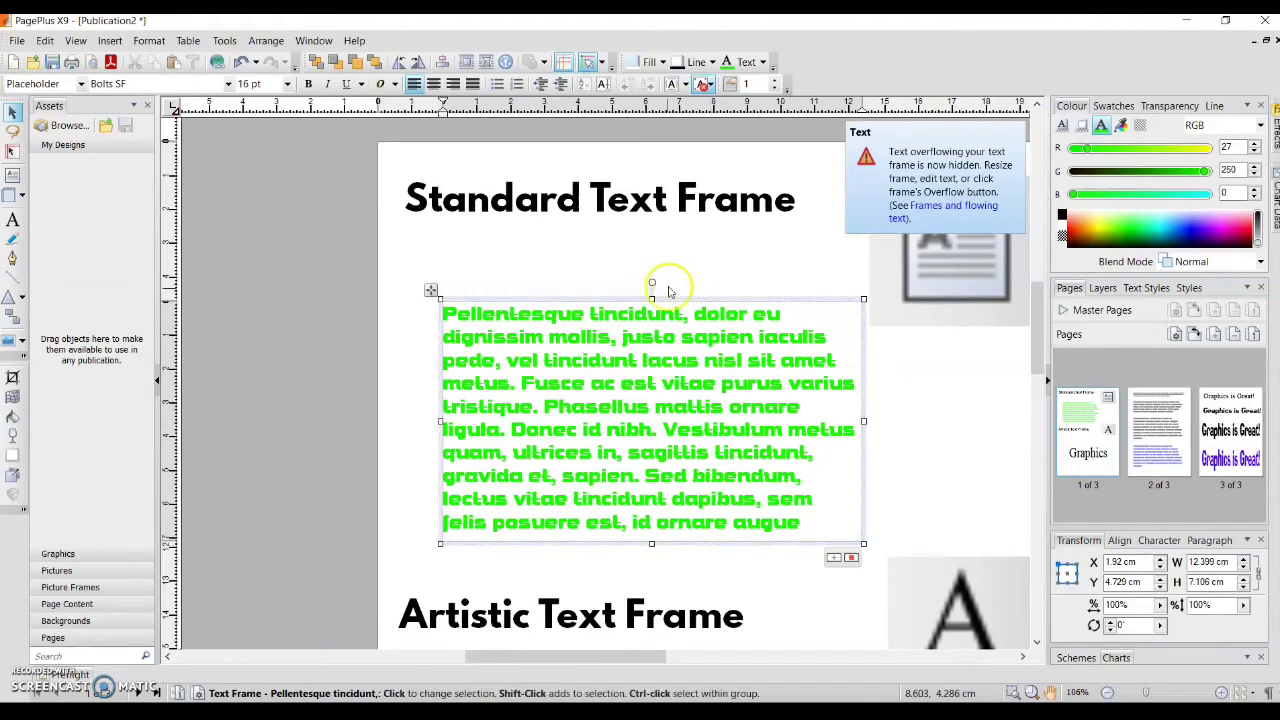
pyautogui.moveTo(652, 297); pyautogui.dragTo(655, 248)
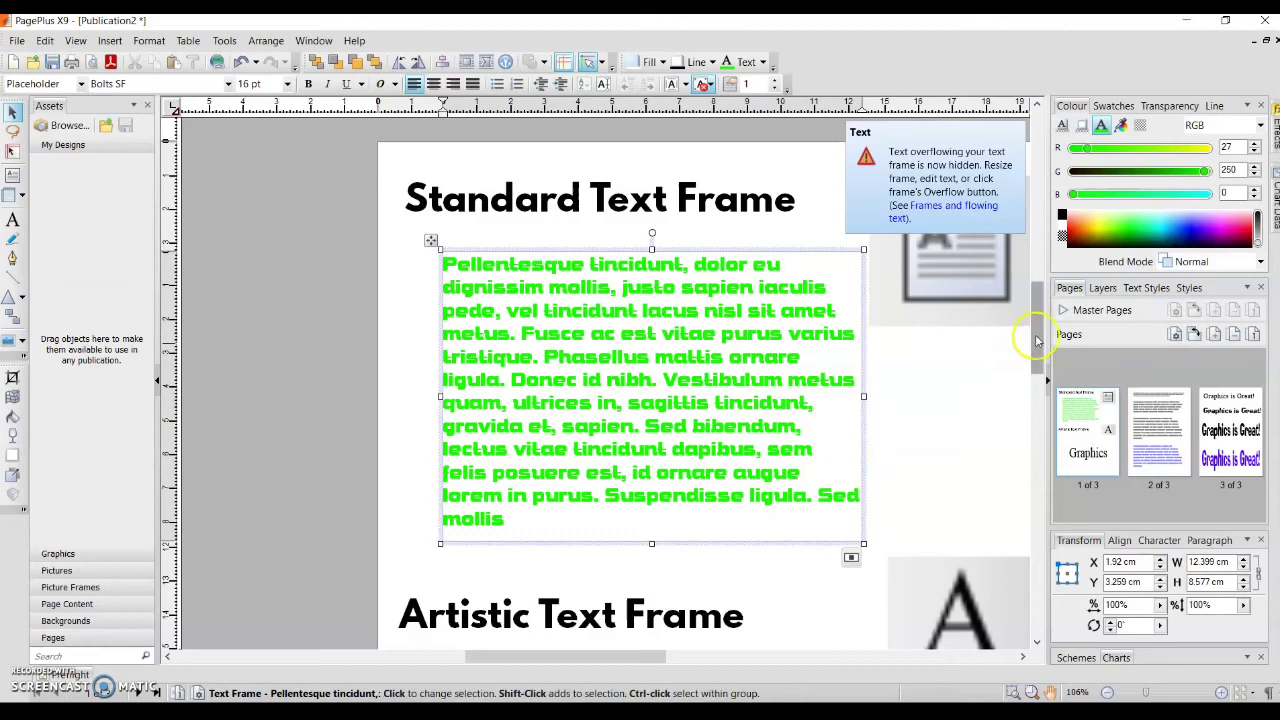
pyautogui.moveTo(1037, 340); pyautogui.dragTo(1041, 409)
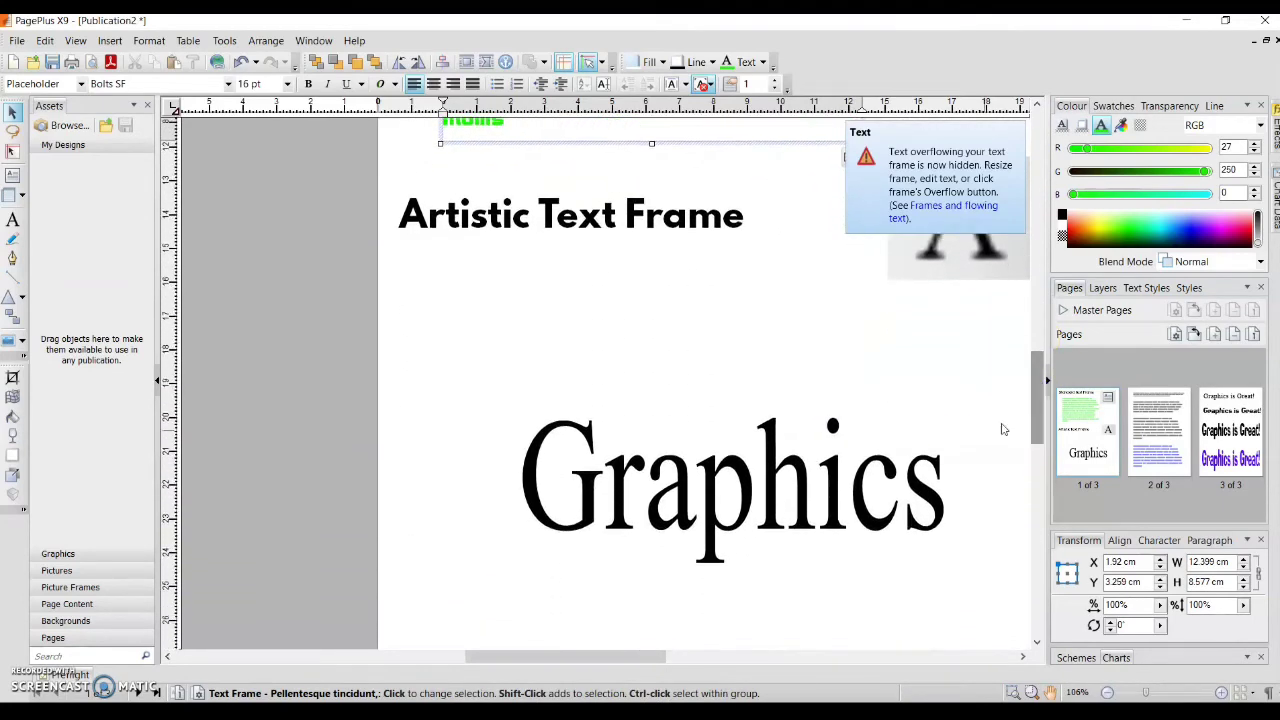
# Step: Select the 'Graphics' text and switch its font from Times New Roman to Accent SF
pyautogui.click(940, 503)
pyautogui.moveTo(940, 503); pyautogui.dragTo(530, 490)
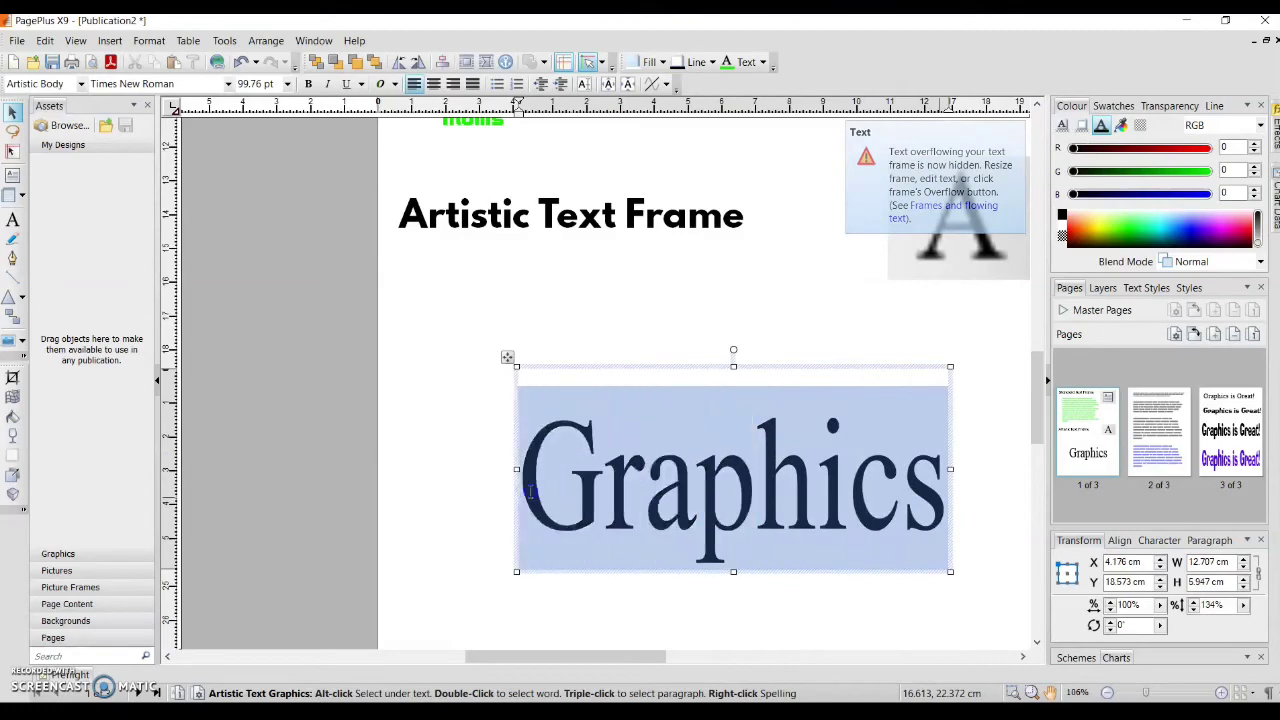
pyautogui.click(228, 85)
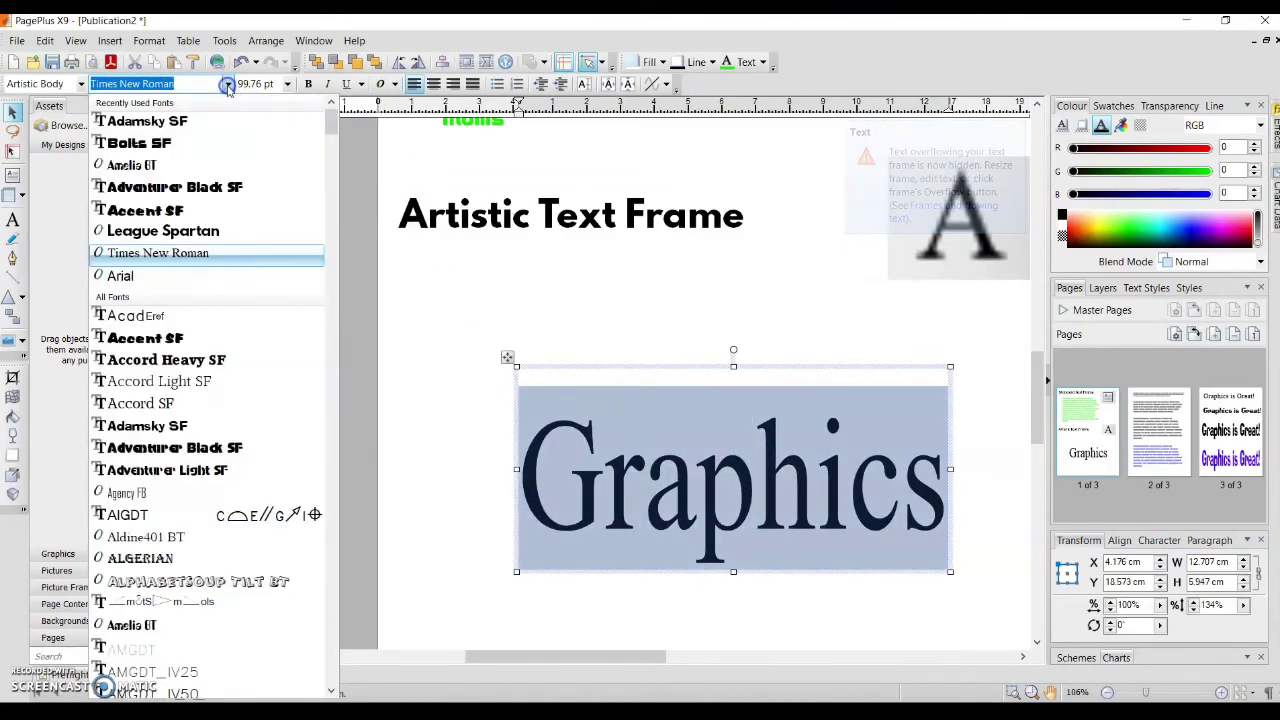
pyautogui.click(150, 210)
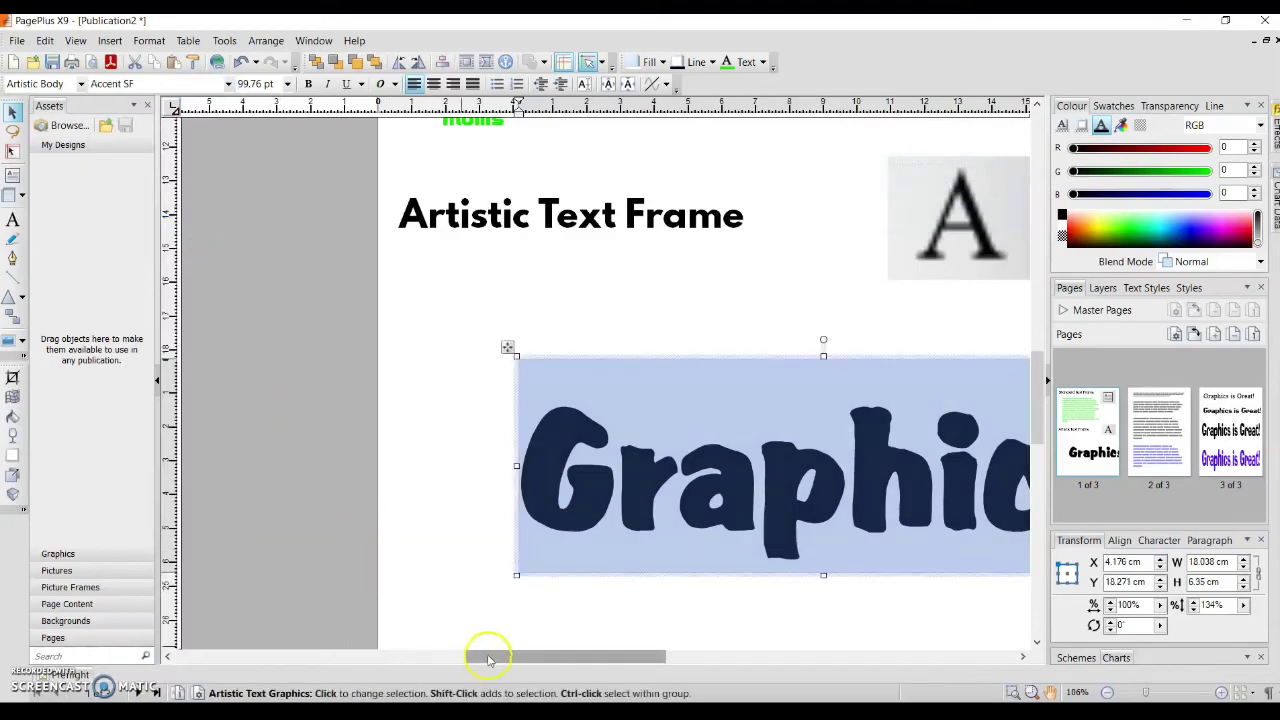
pyautogui.moveTo(486, 657); pyautogui.dragTo(525, 655)
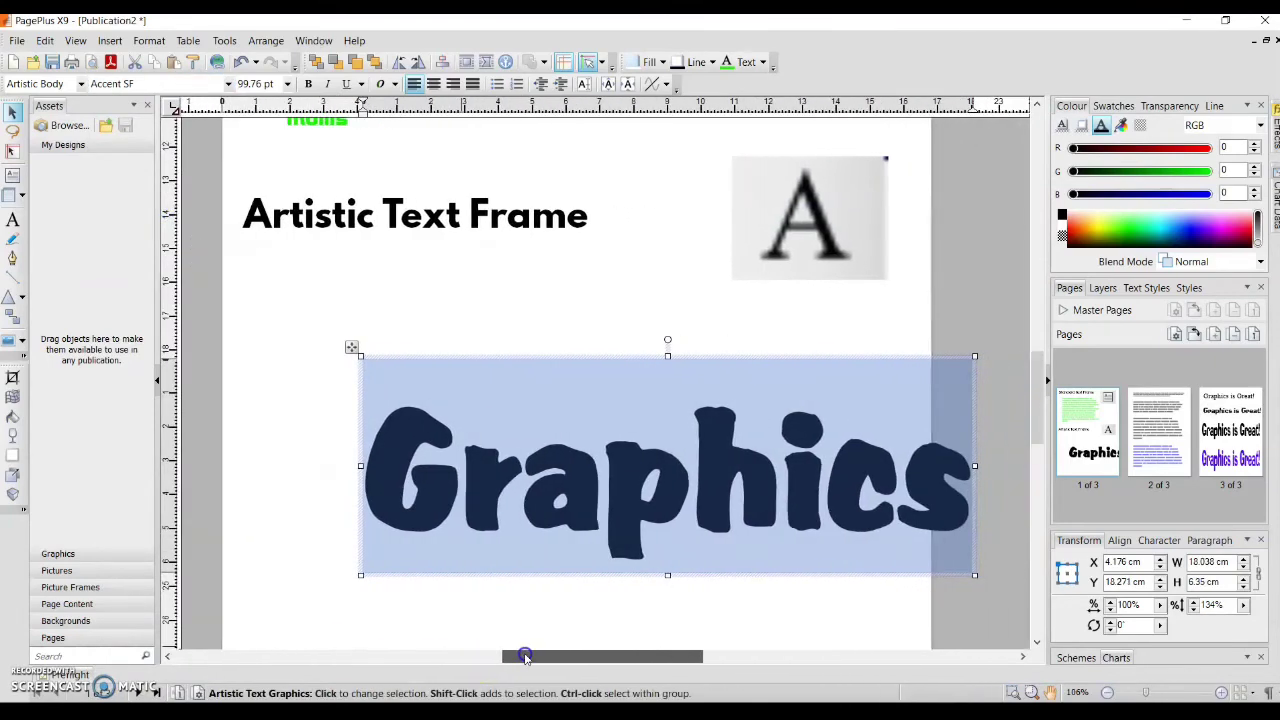
# Step: Move the Graphics headline up-left and reshape it to 13.562 × 8.655 cm at 75.01 pt
pyautogui.click(526, 355)
pyautogui.moveTo(487, 349); pyautogui.dragTo(378, 334)
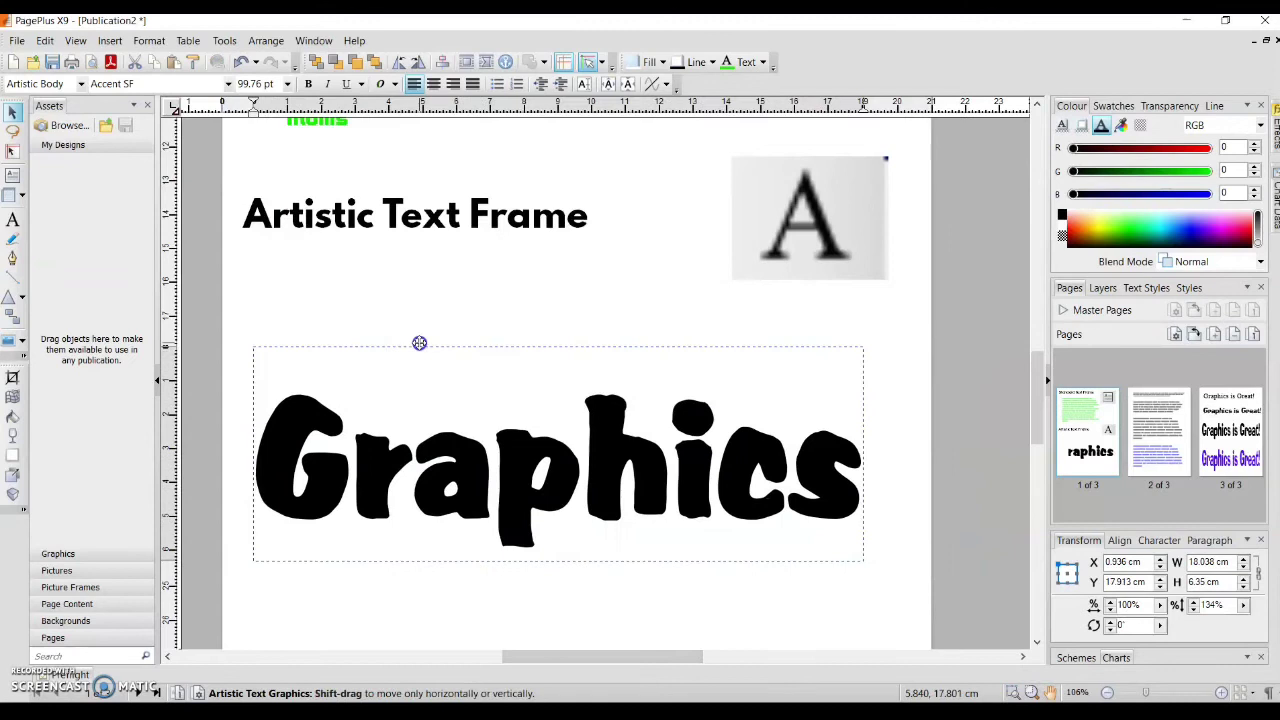
pyautogui.moveTo(865, 455); pyautogui.dragTo(862, 455)
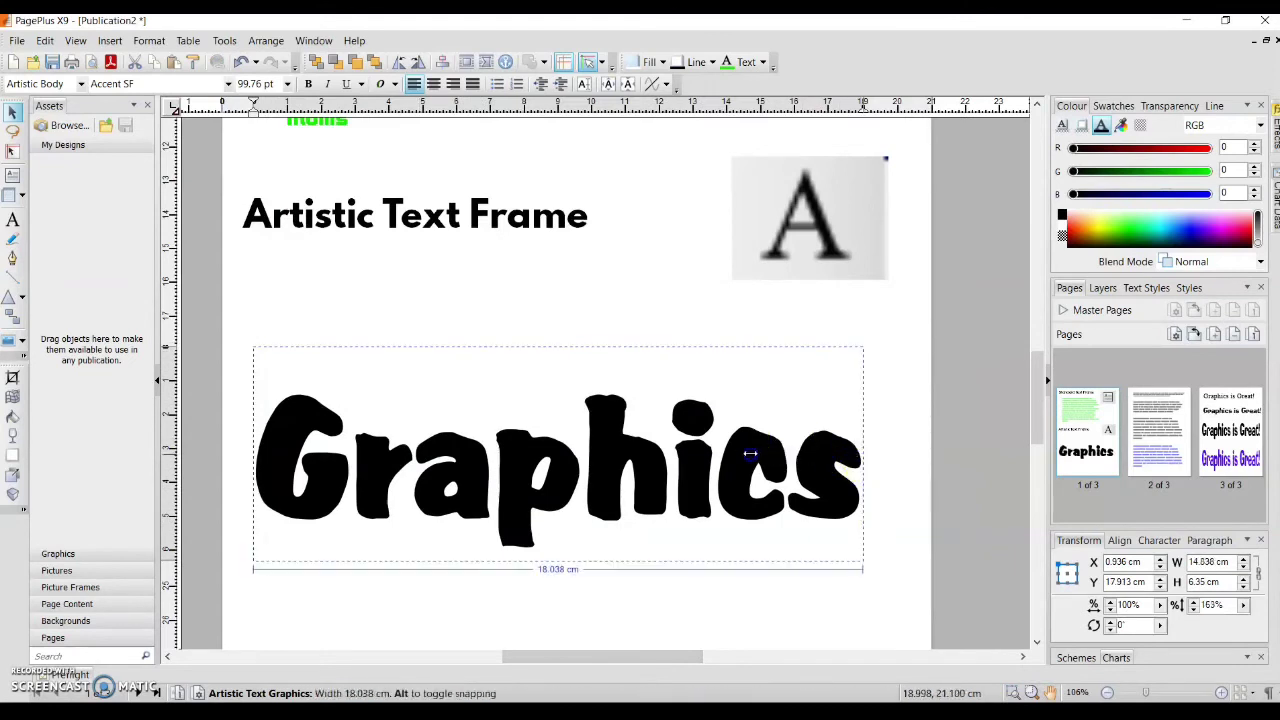
pyautogui.moveTo(750, 453); pyautogui.dragTo(570, 455)
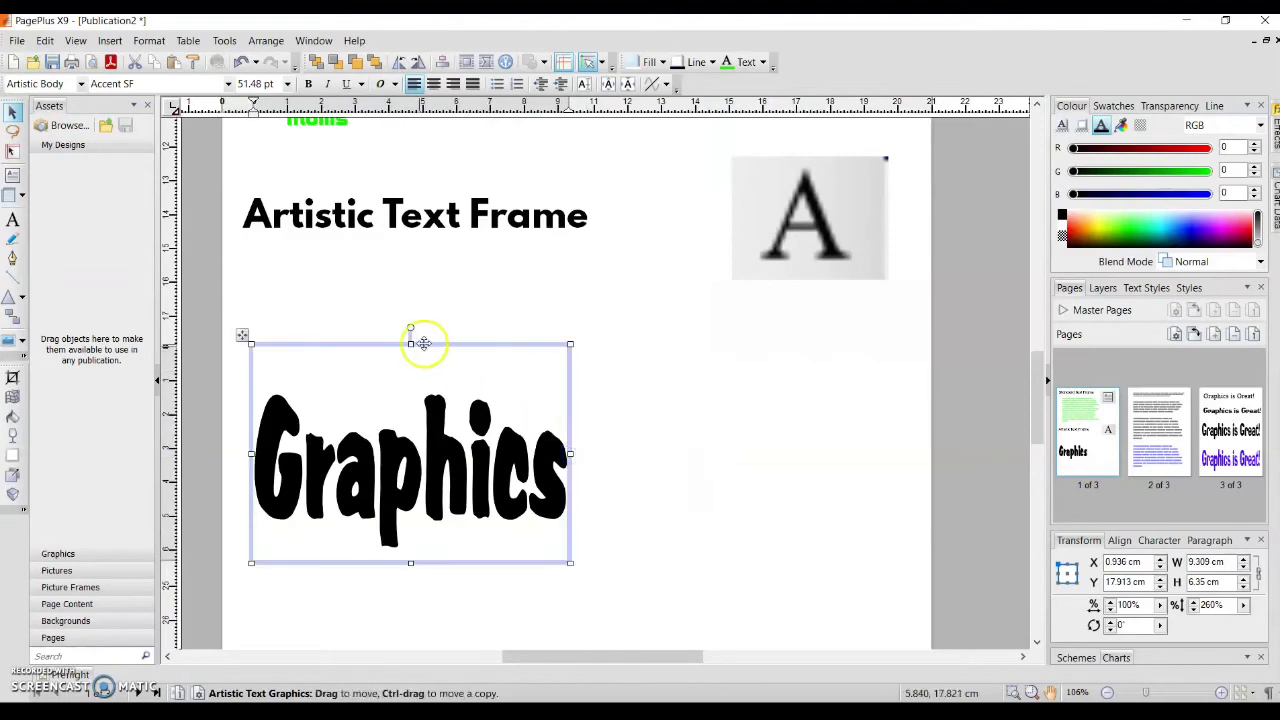
pyautogui.moveTo(410, 343); pyautogui.dragTo(410, 265)
pyautogui.moveTo(571, 414); pyautogui.dragTo(713, 427)
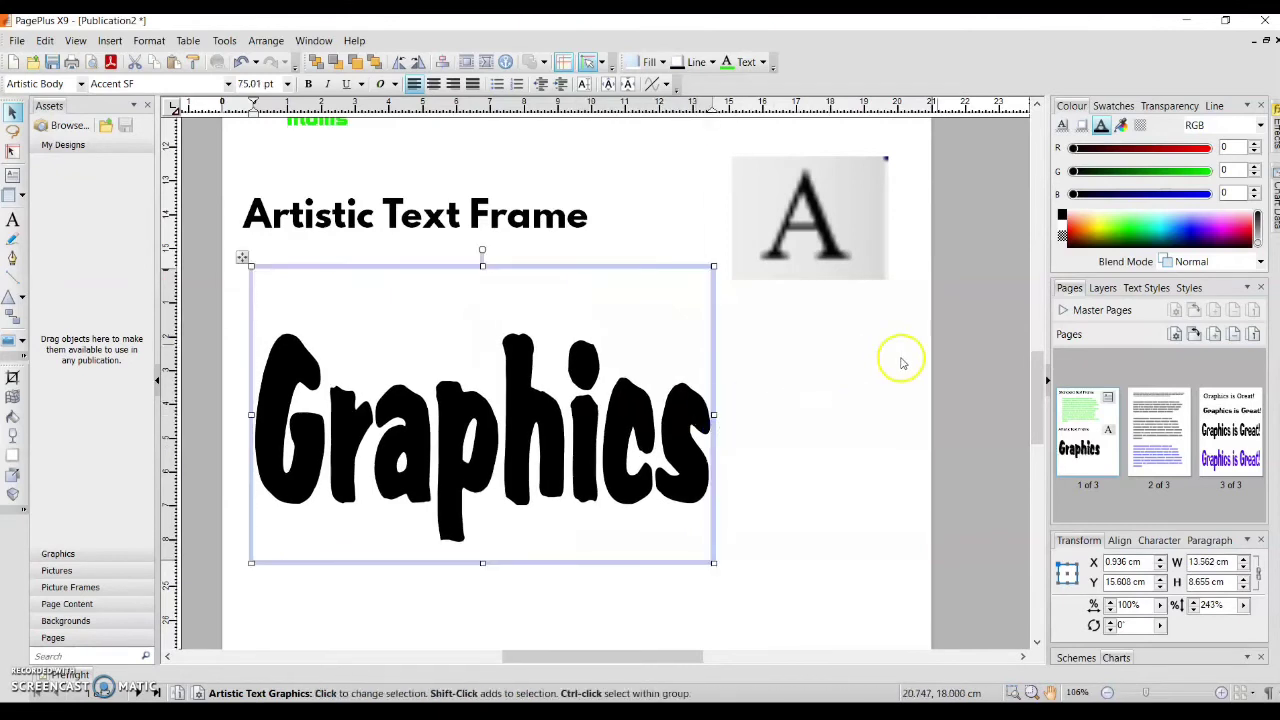
# Step: Colour the Graphics headline blue and zoom out to 55% to see it with the green frame
pyautogui.click(1103, 128)
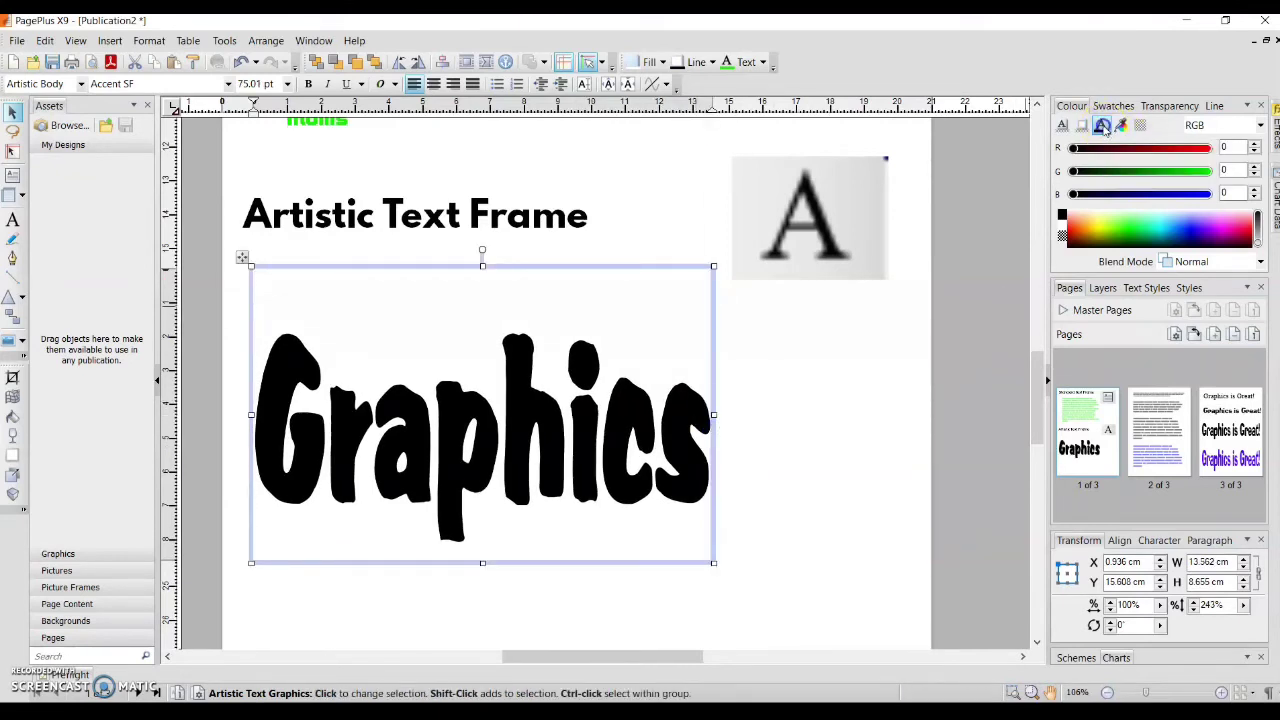
pyautogui.click(1185, 229)
pyautogui.click(840, 503)
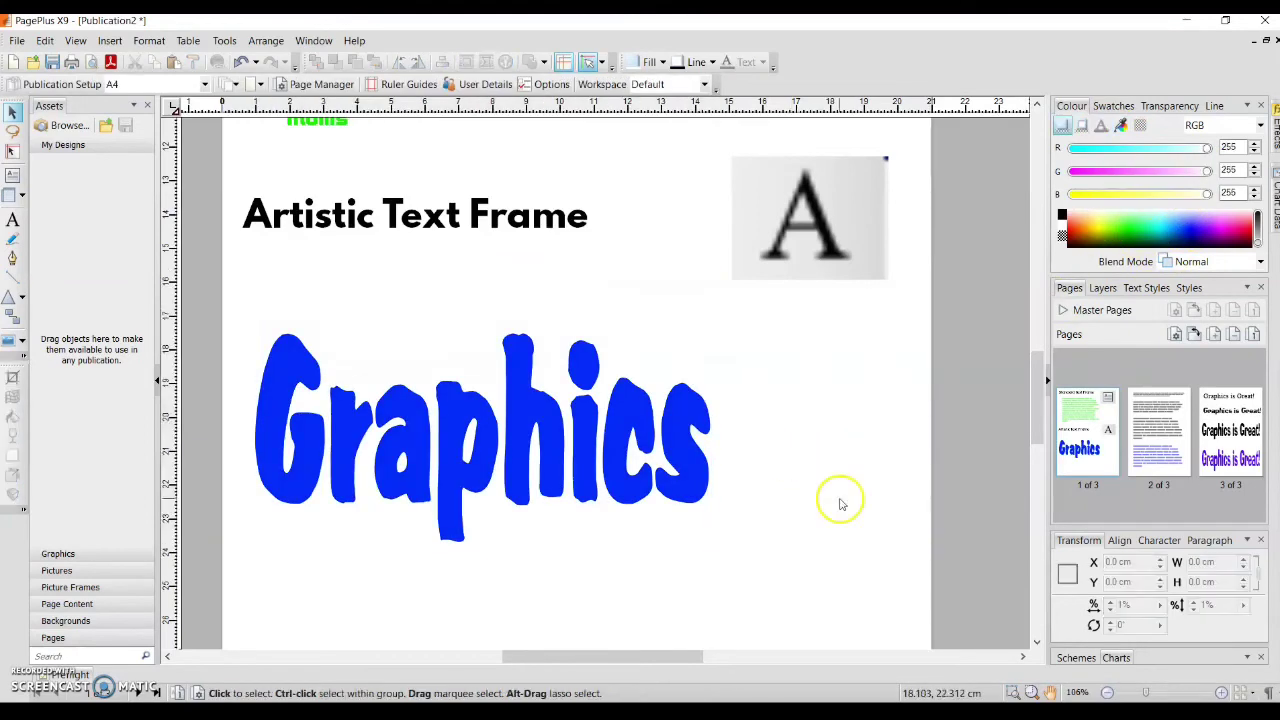
pyautogui.click(1107, 693)
pyautogui.click(1107, 693)
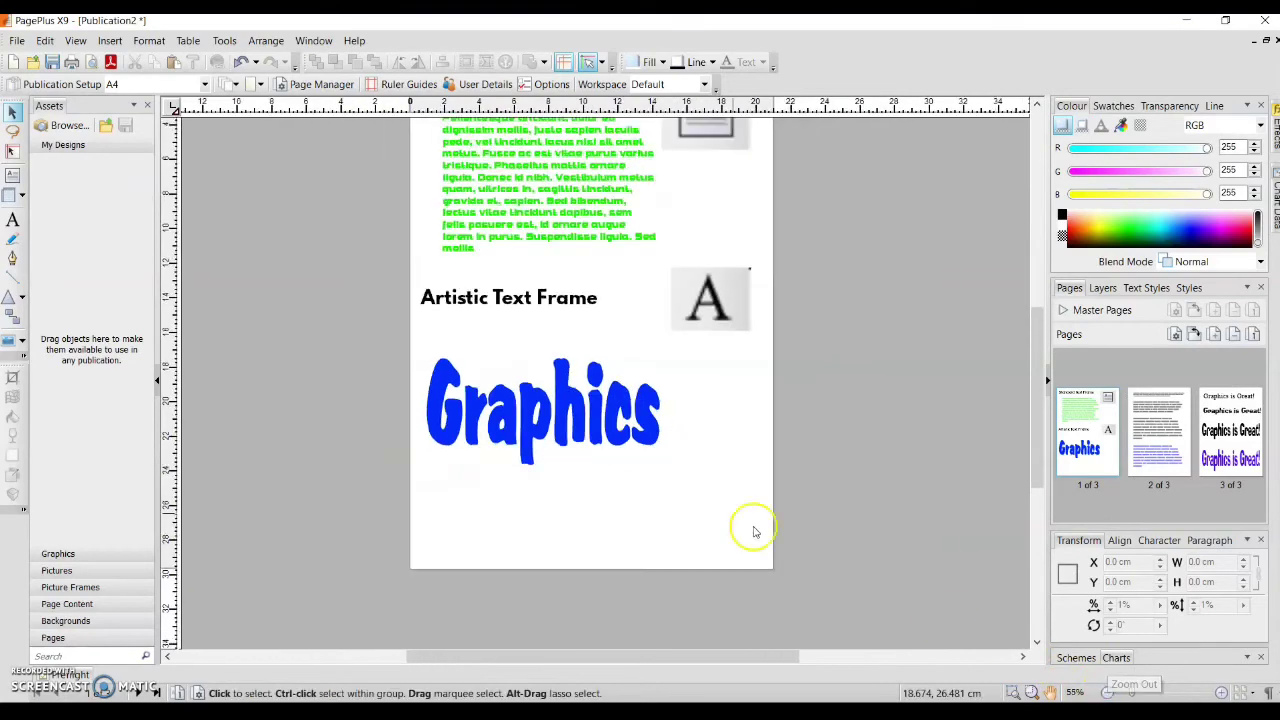
# Step: Nudge the blue 'Graphics' headline right and down to 2.411 × 17.704 cm
pyautogui.click(601, 425)
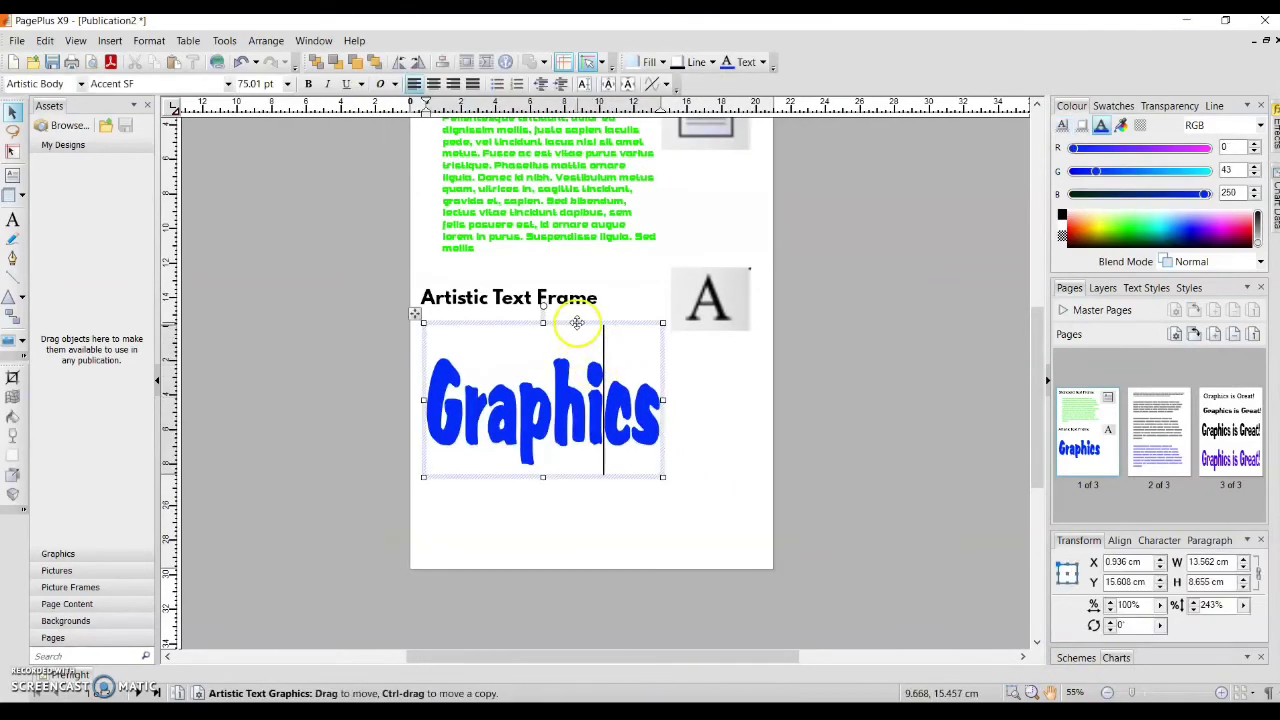
pyautogui.moveTo(576, 325); pyautogui.dragTo(602, 359)
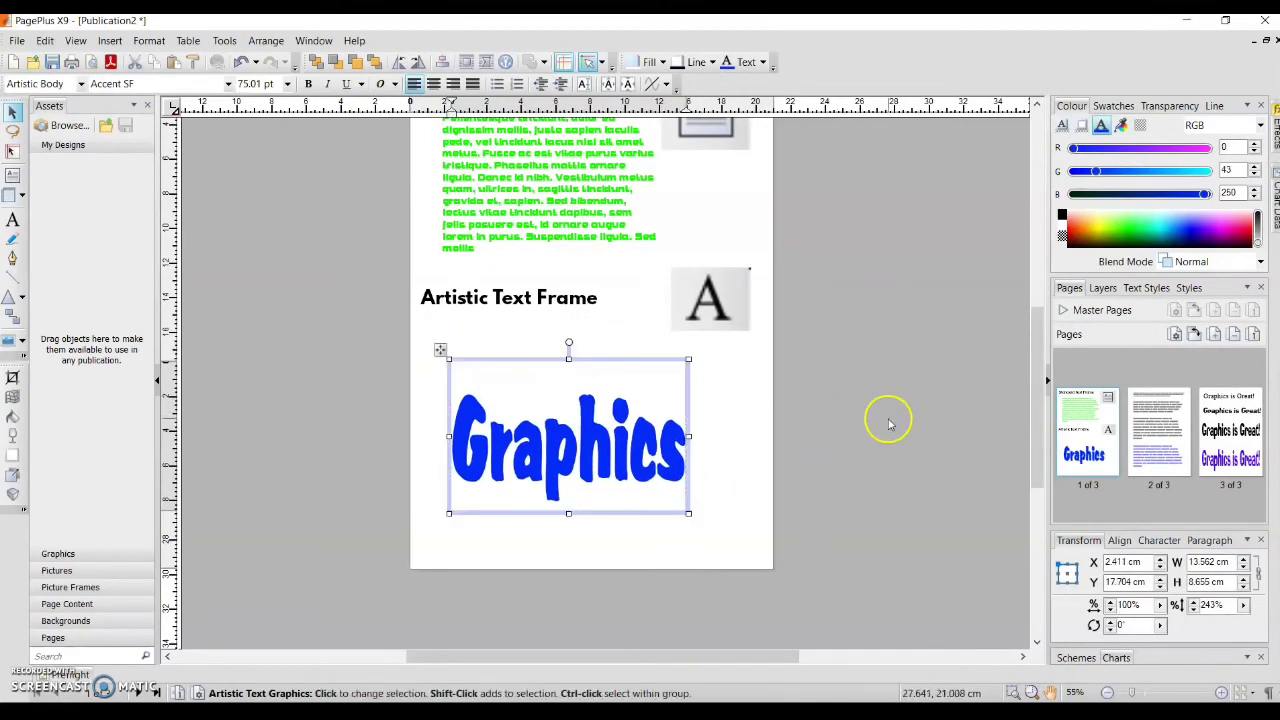
pyautogui.scroll(1, 883, 424)
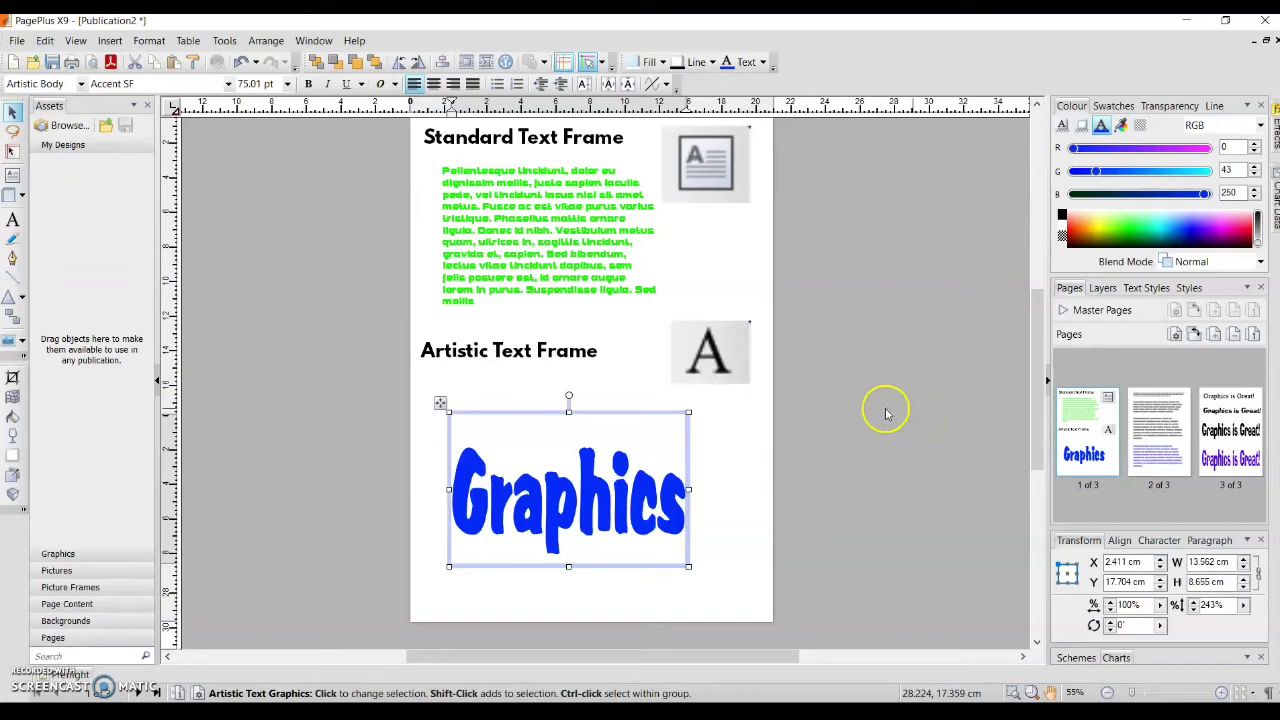
# Step: On page 2, inspect the plain Times New Roman, small-text and 20 pt paragraphs
pyautogui.click(1163, 447)
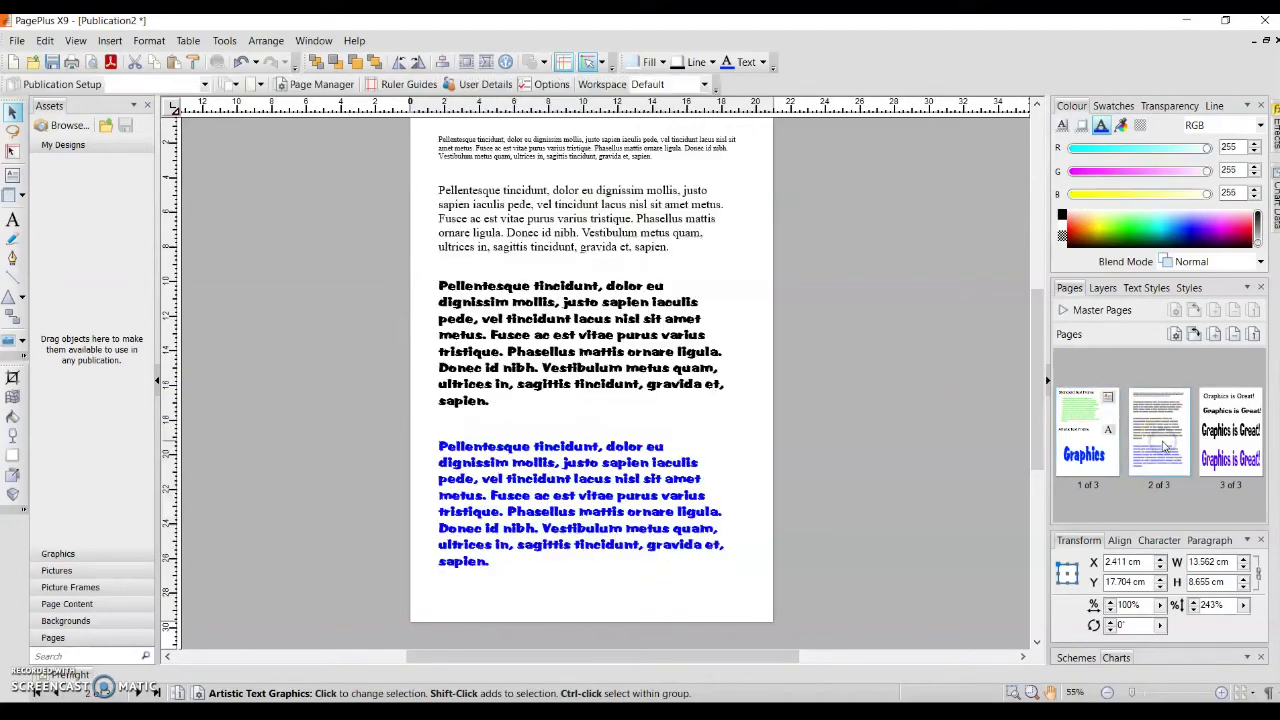
pyautogui.scroll(2, 1037, 295)
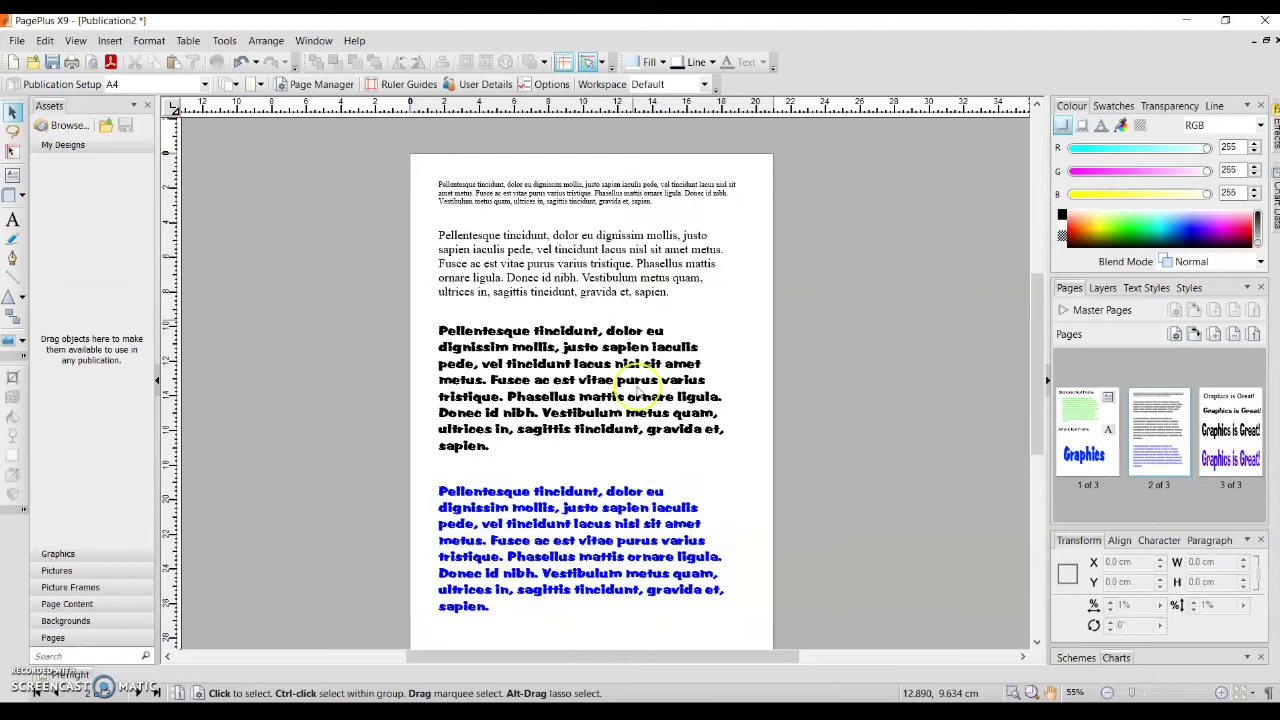
pyautogui.click(607, 256)
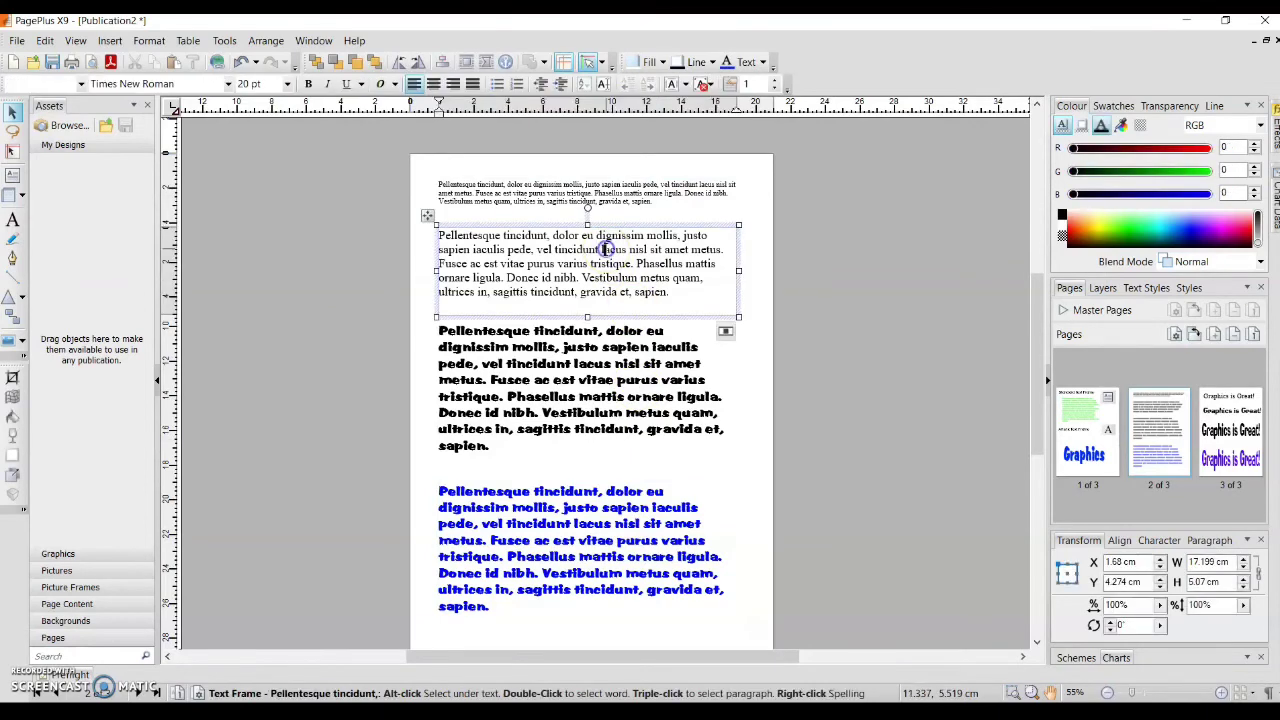
pyautogui.click(612, 194)
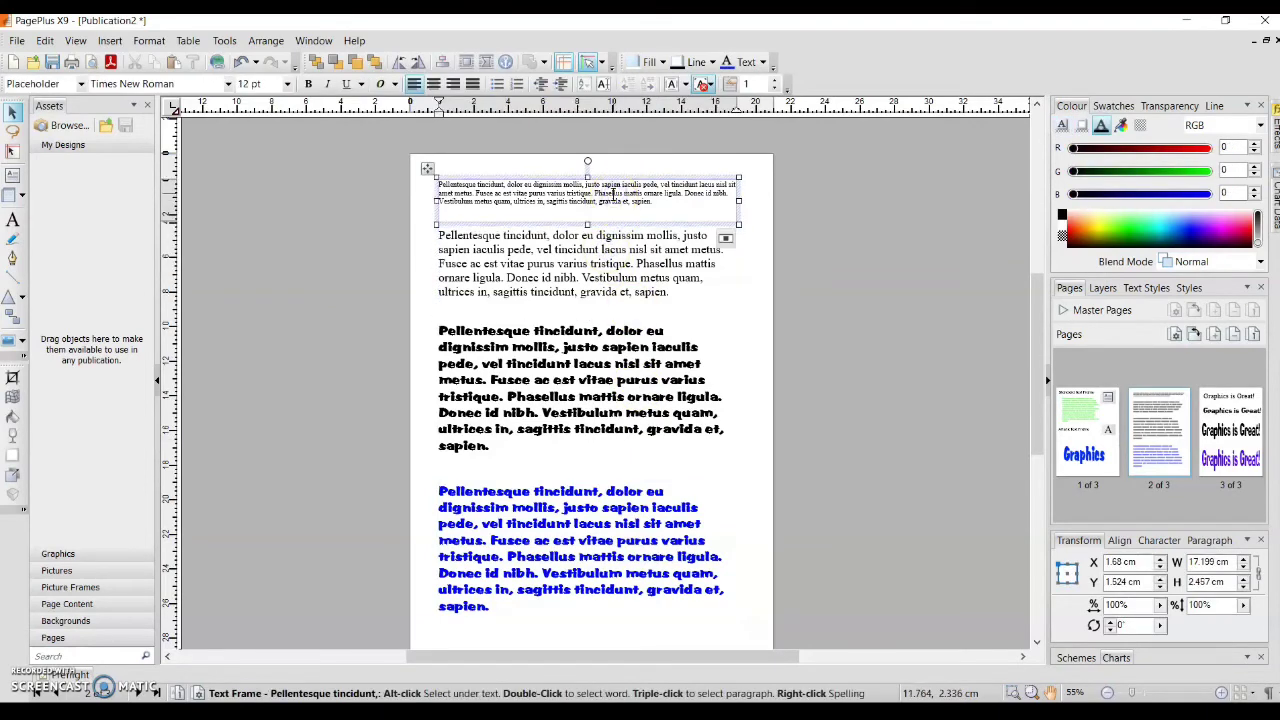
pyautogui.click(603, 271)
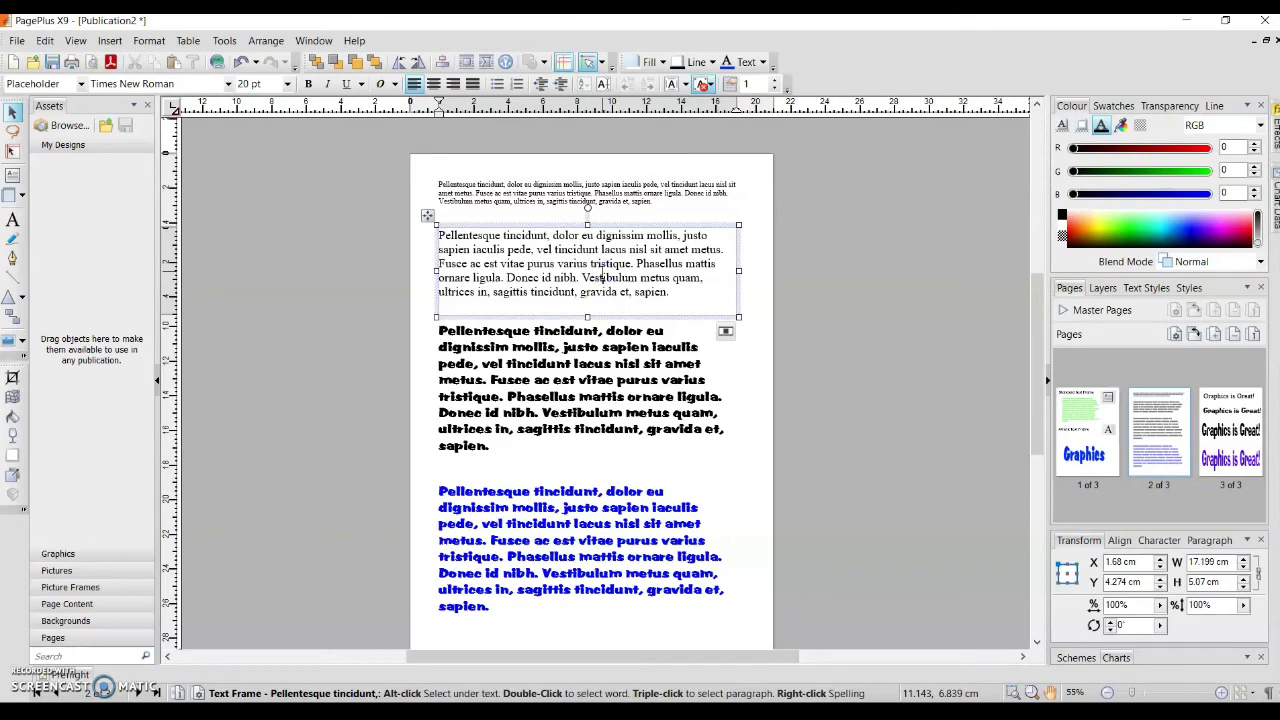
# Step: Check the bold black Accent SF and blue paragraphs, then display page 3
pyautogui.click(609, 352)
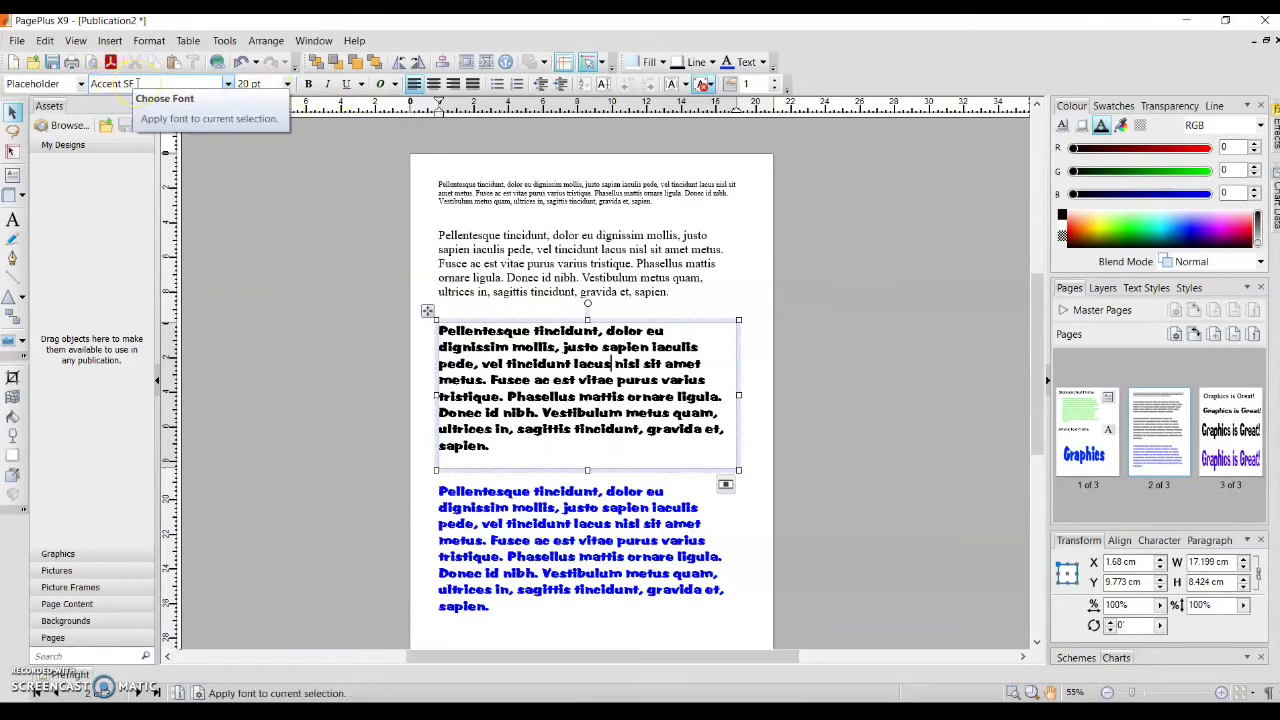
pyautogui.click(500, 514)
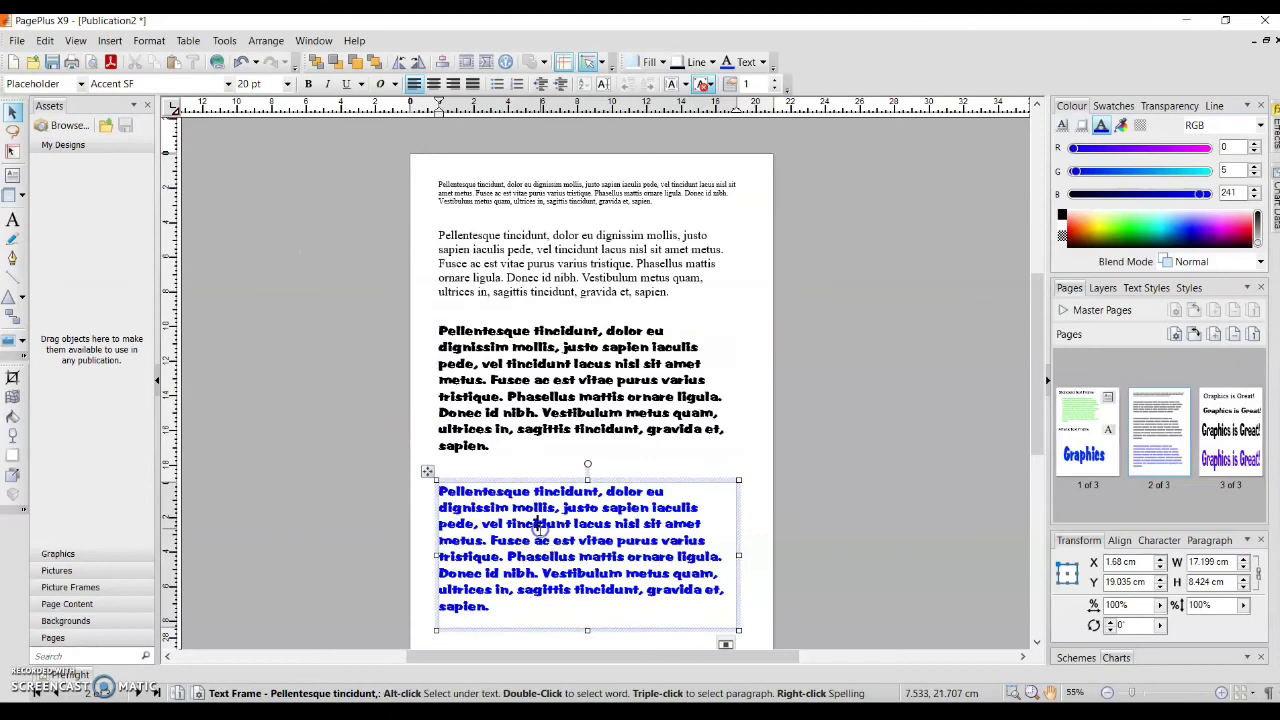
pyautogui.click(605, 528)
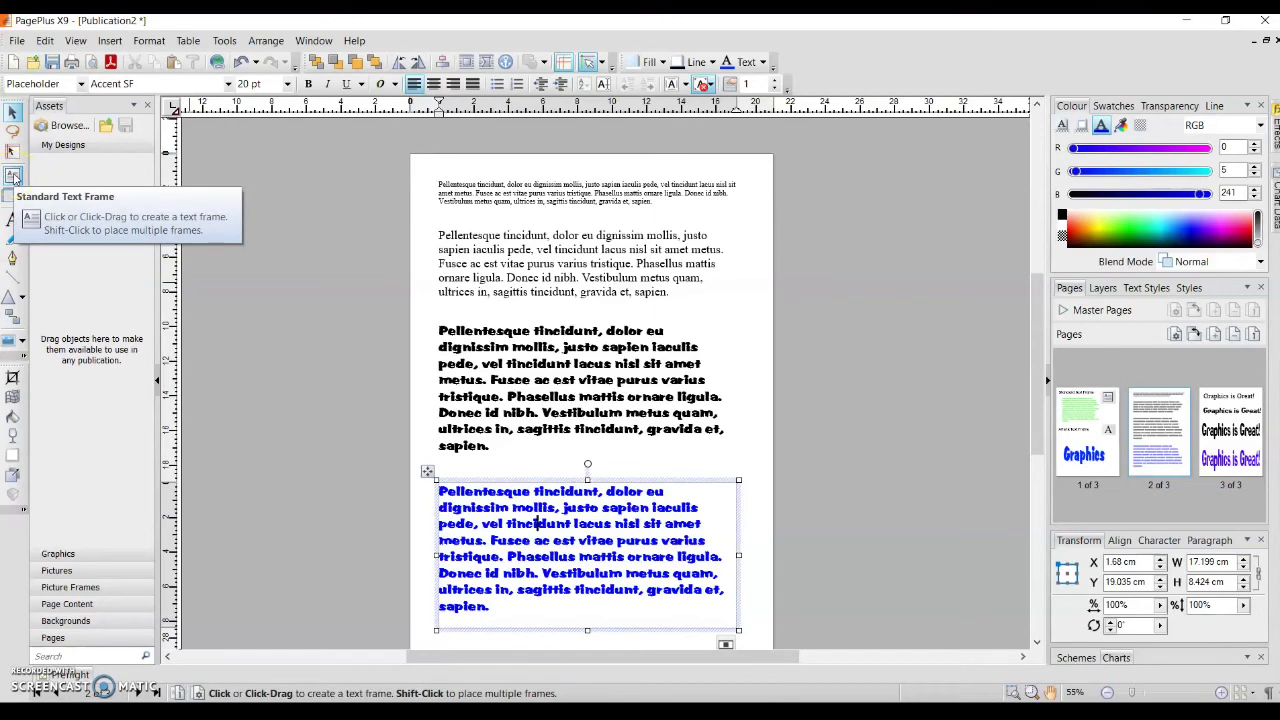
pyautogui.click(1236, 428)
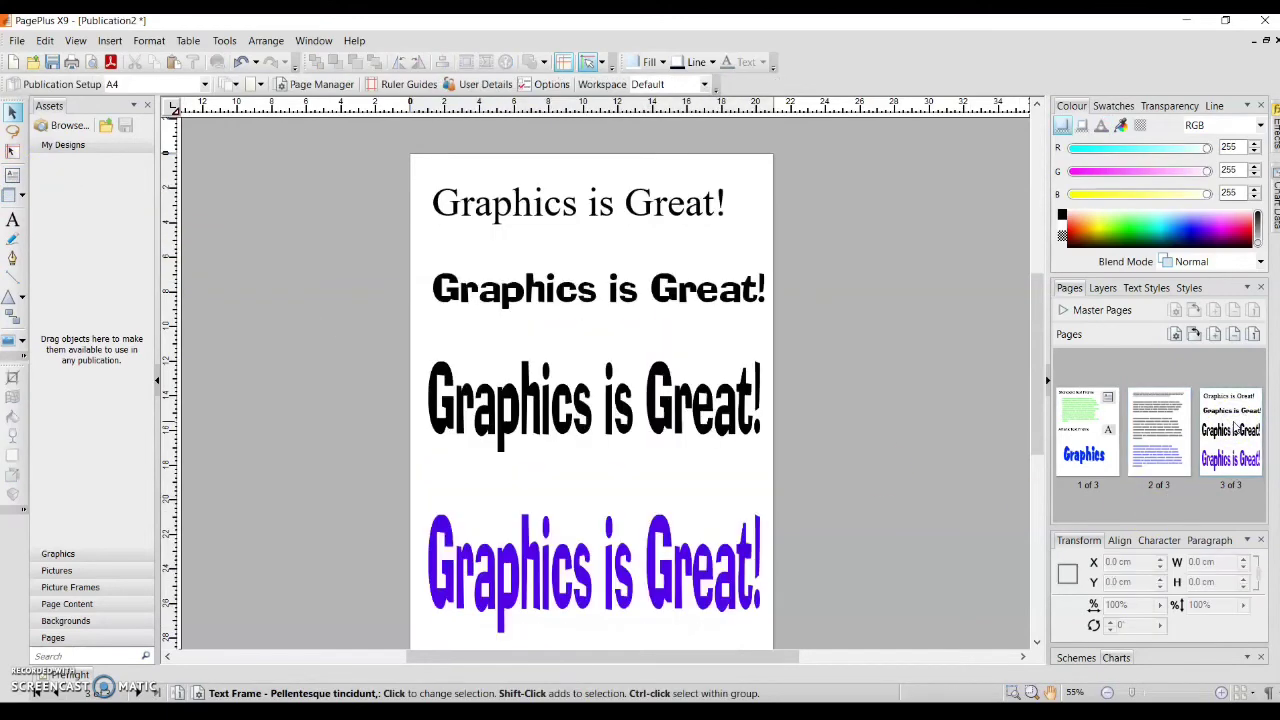
pyautogui.click(13, 223)
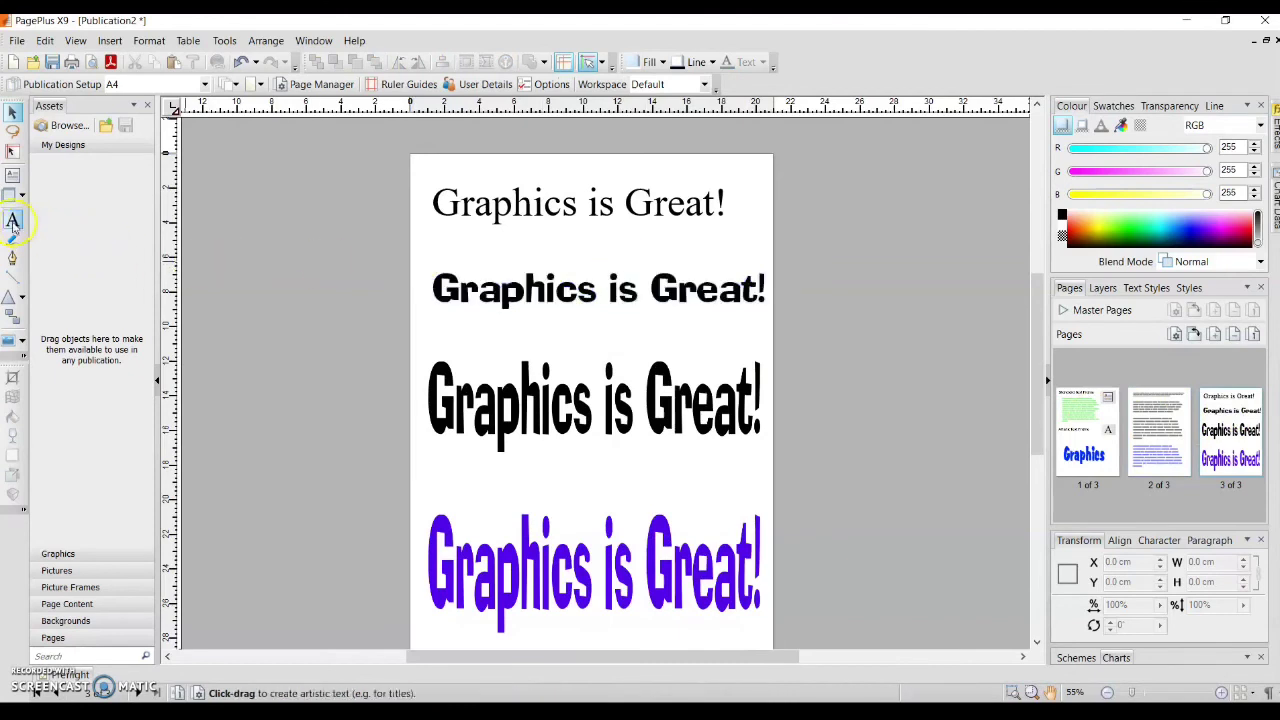
pyautogui.click(453, 205)
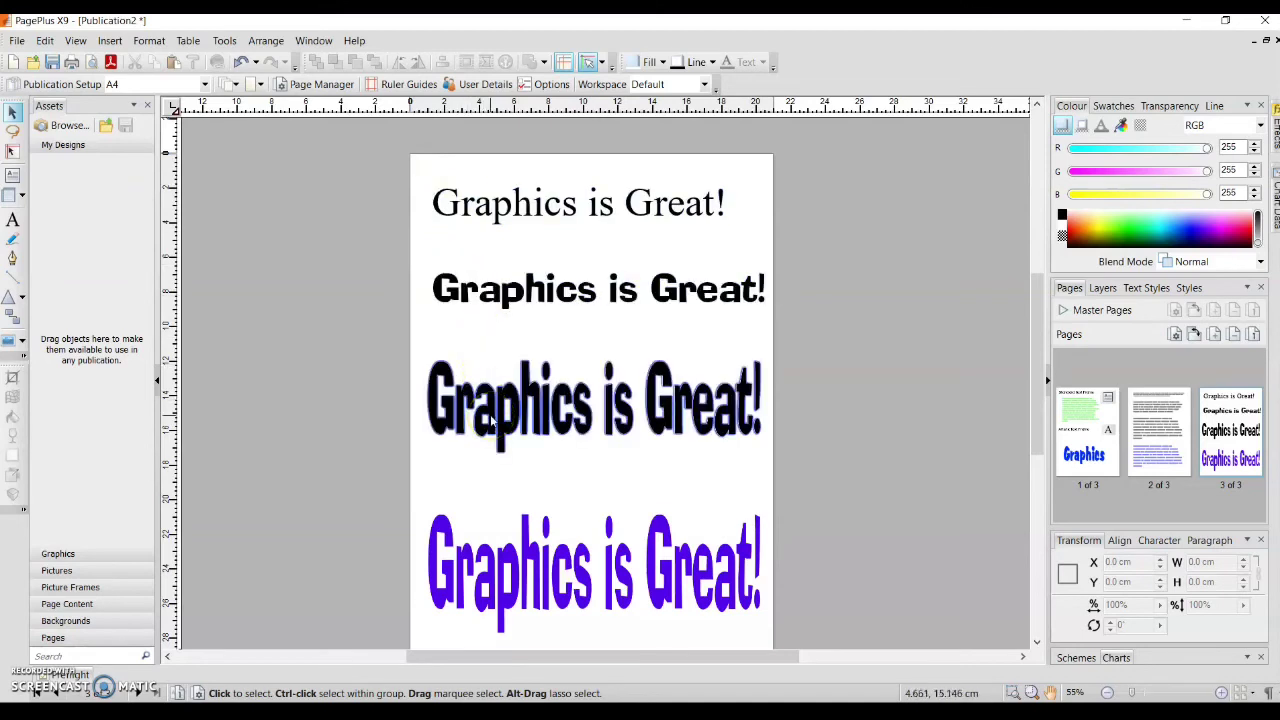
pyautogui.click(515, 550)
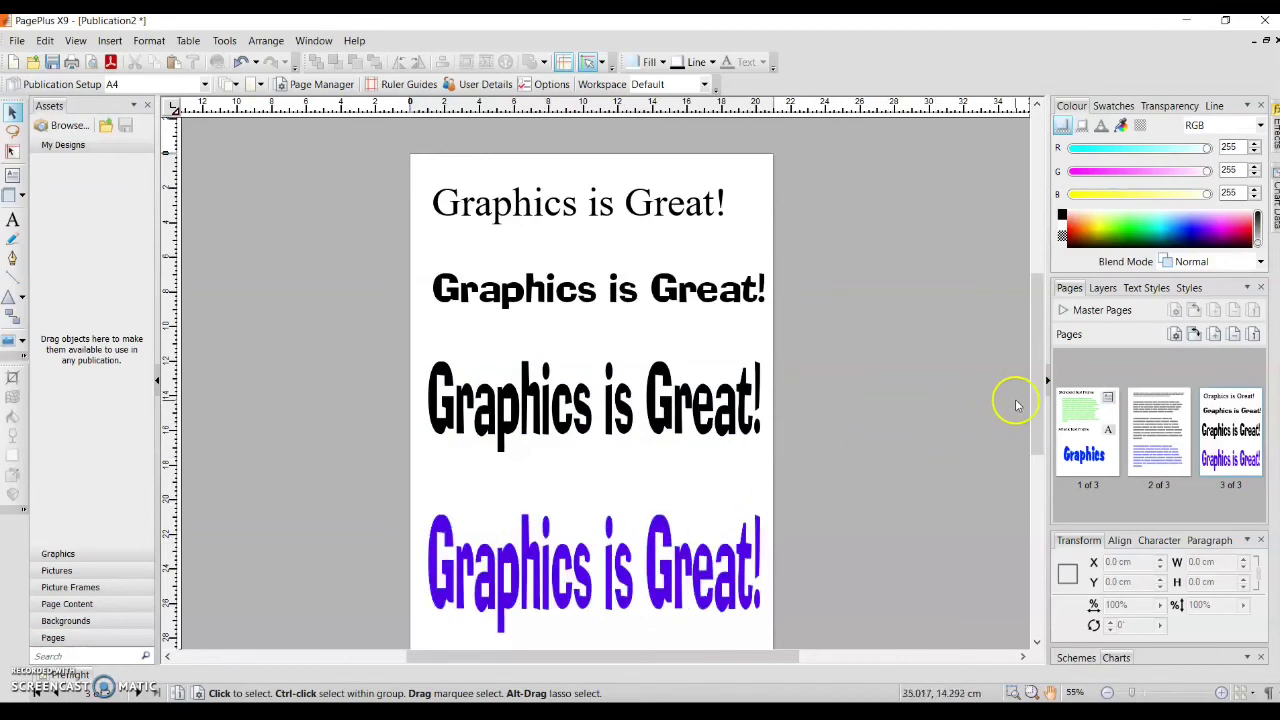
pyautogui.click(1108, 692)
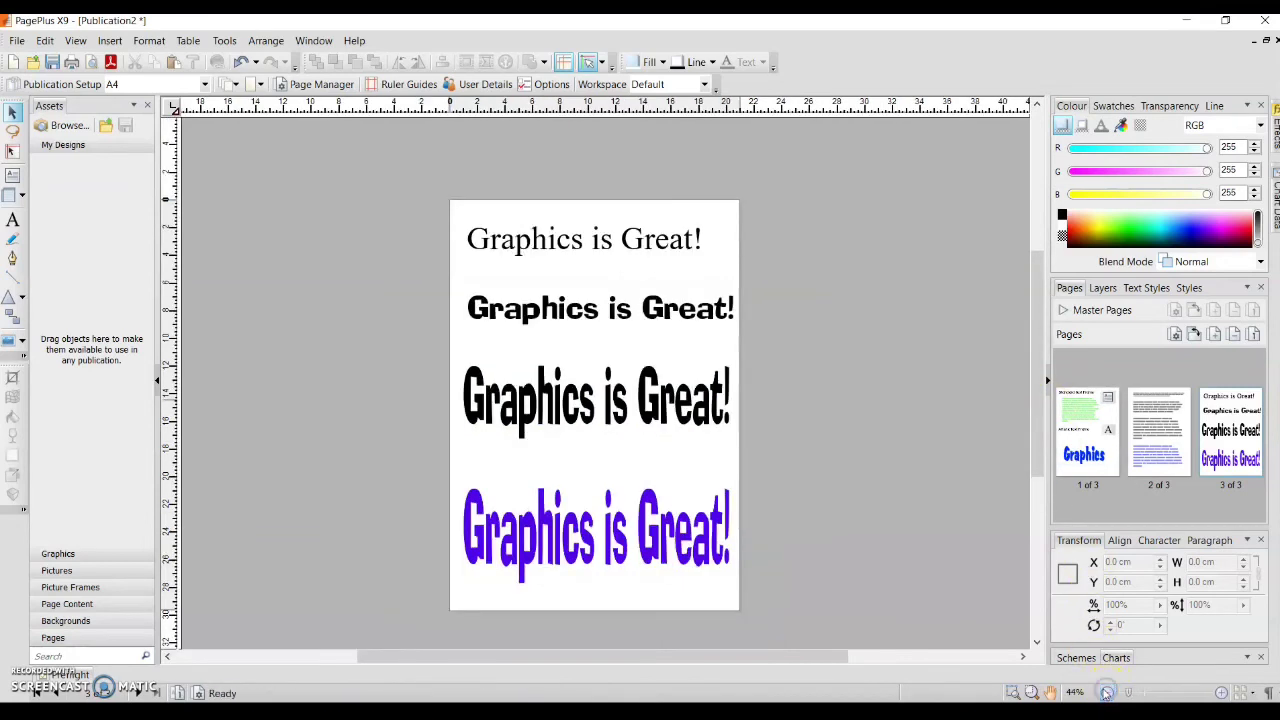
pyautogui.moveTo(1035, 400); pyautogui.dragTo(1035, 408)
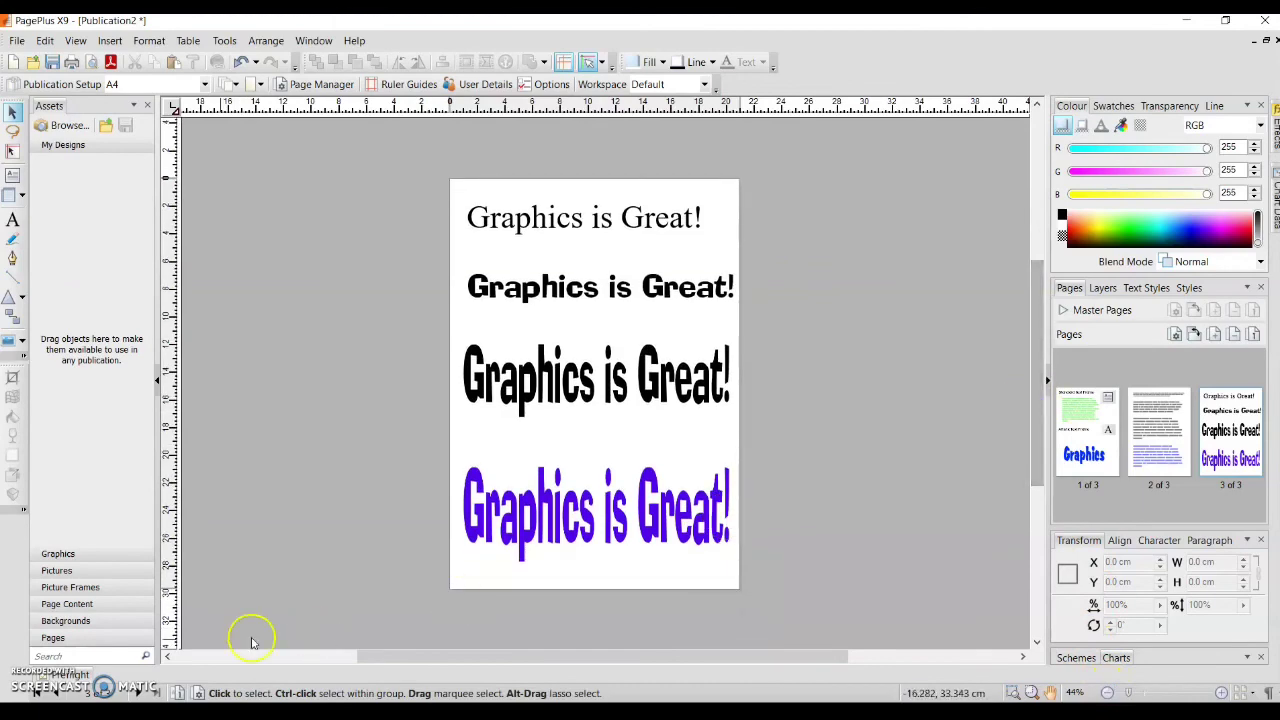
# Step: Step back through page 2 to page 1 and select the 'Graphics' artistic text title
pyautogui.click(58, 694)
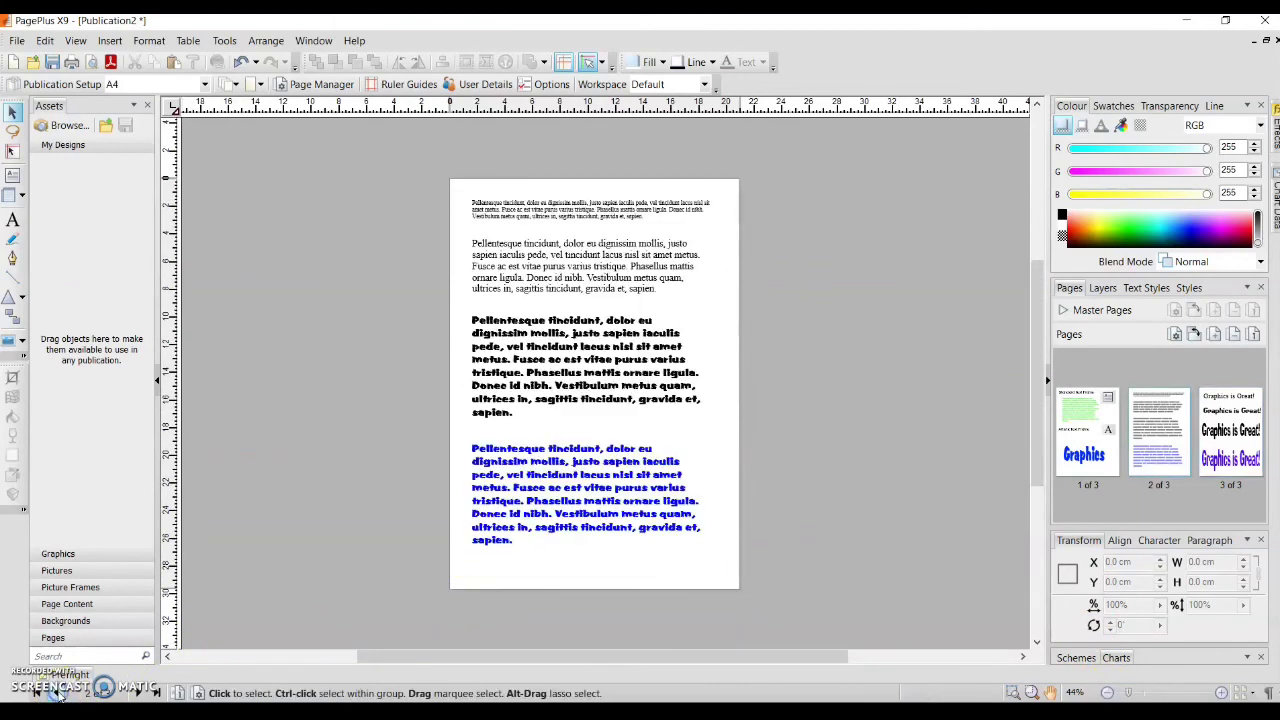
pyautogui.click(58, 694)
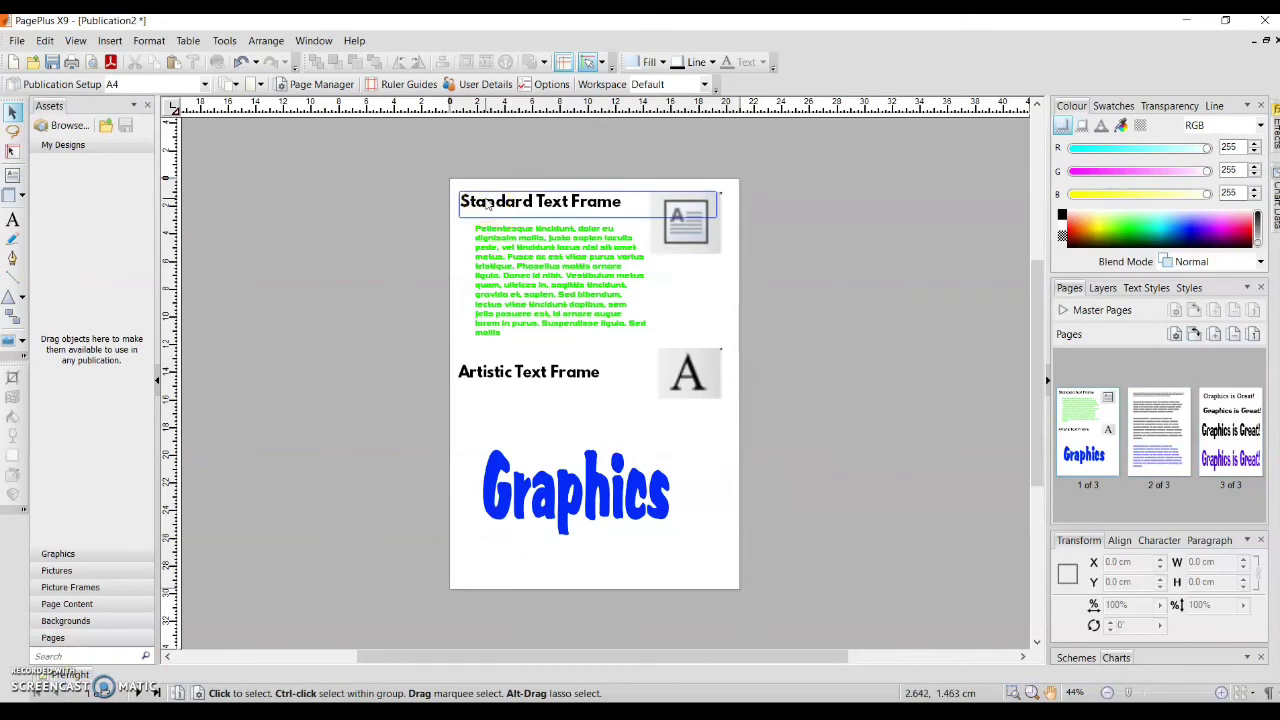
pyautogui.click(485, 374)
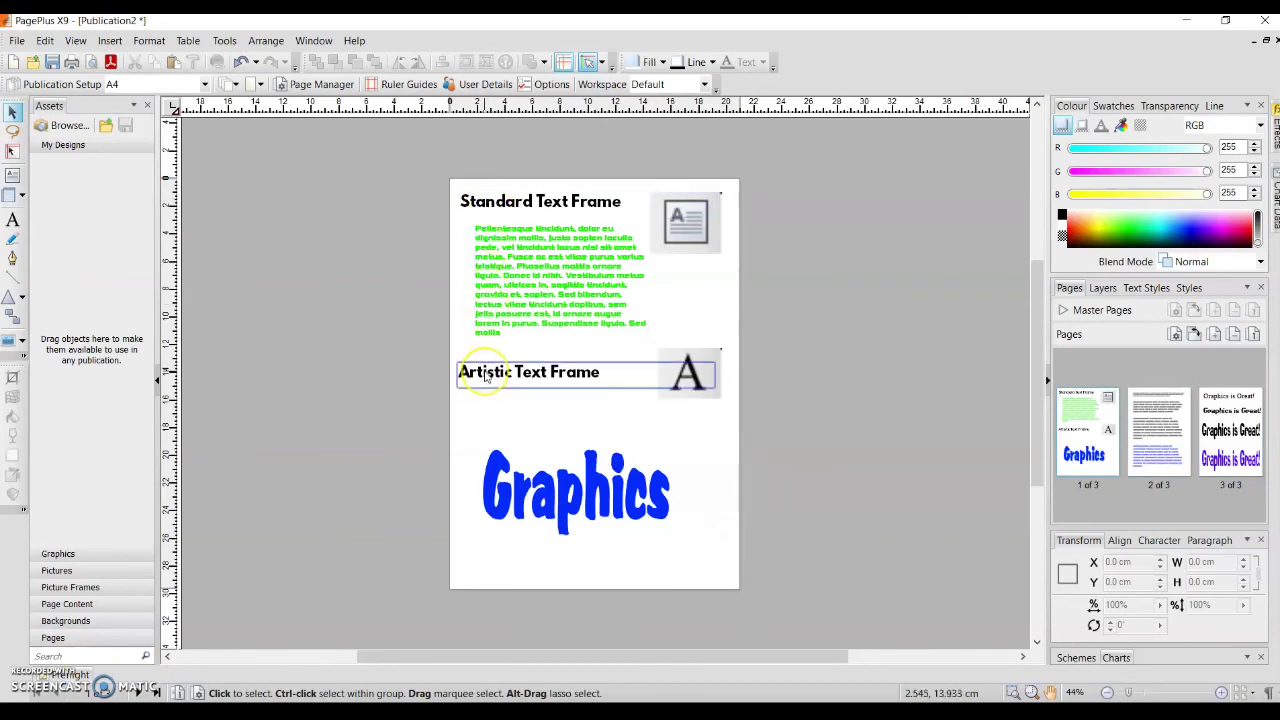